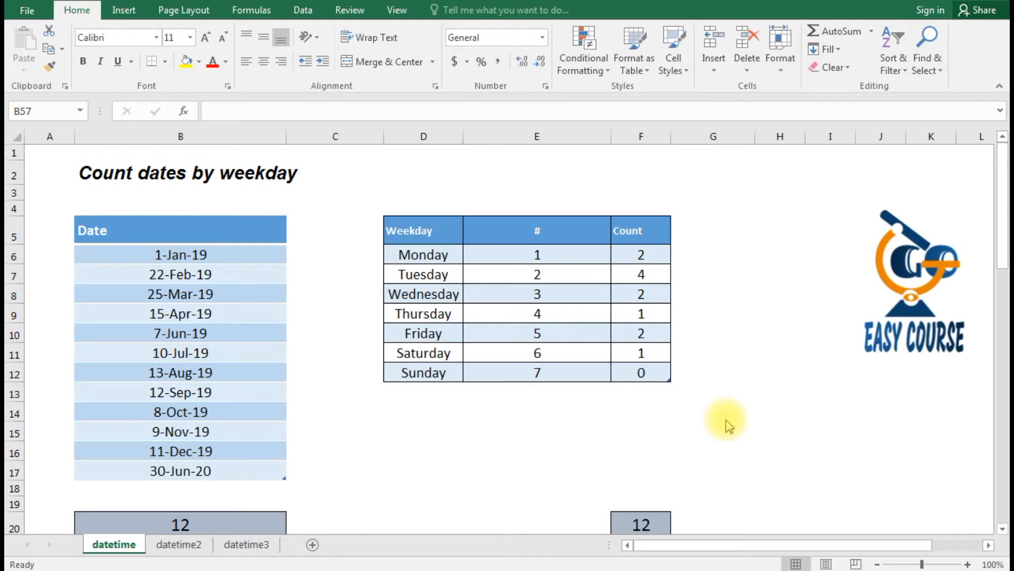
# Step: Format the dates in B6:B17 as Long Date so each one includes its weekday
pyautogui.click(646, 257)
pyautogui.press('F2')
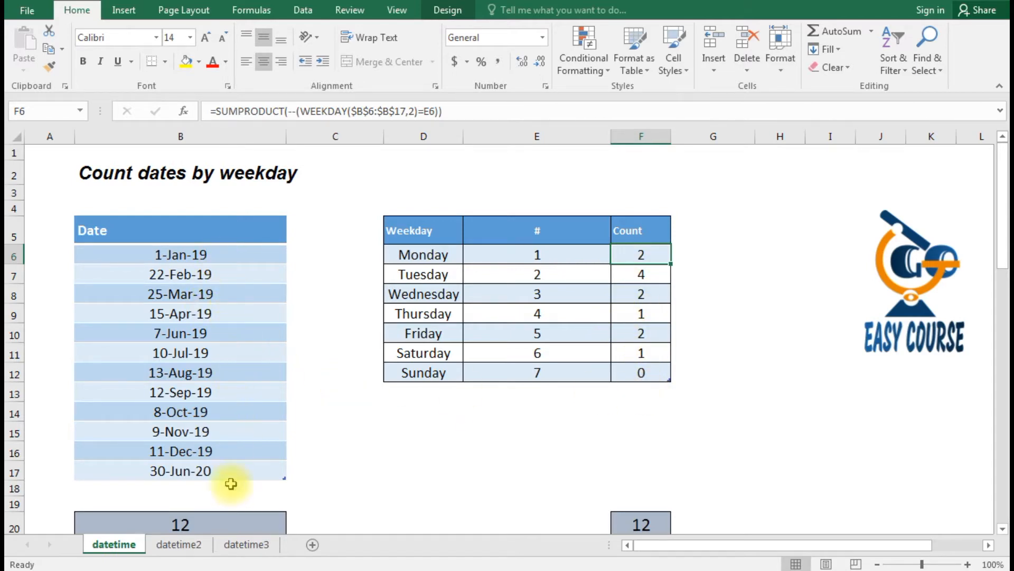
pyautogui.moveTo(197, 255); pyautogui.dragTo(204, 471)
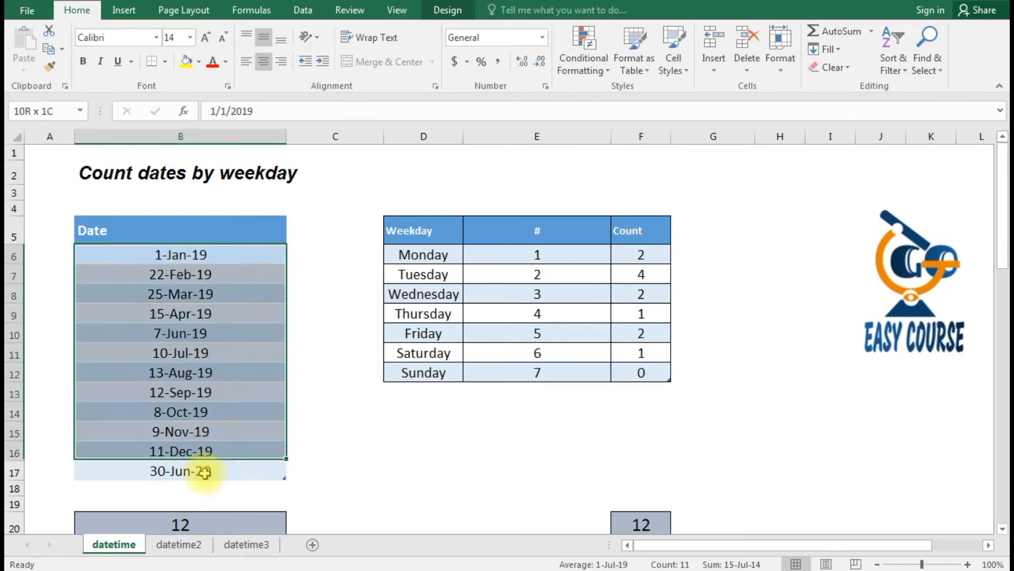
pyautogui.click(541, 38)
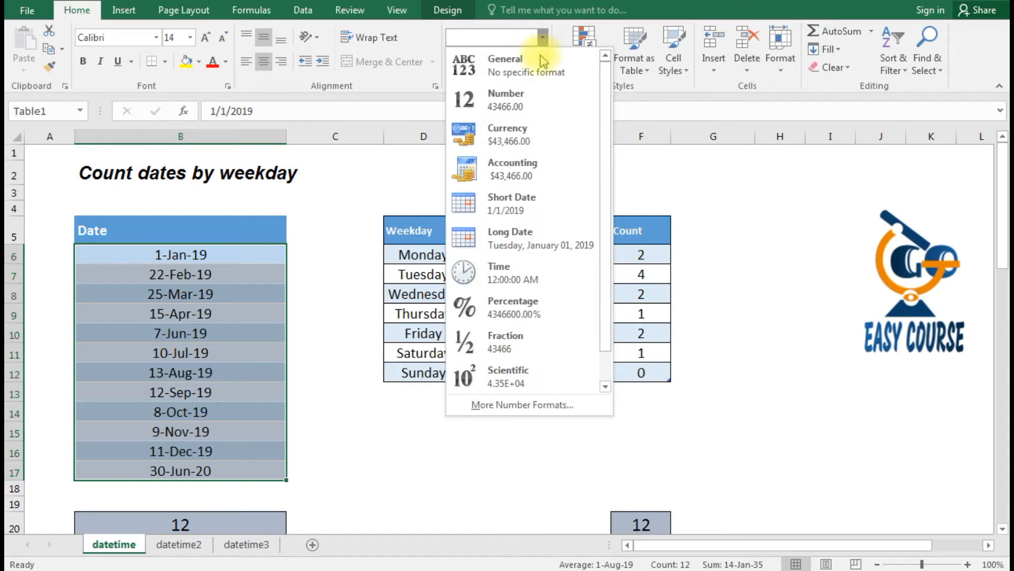
pyautogui.click(522, 232)
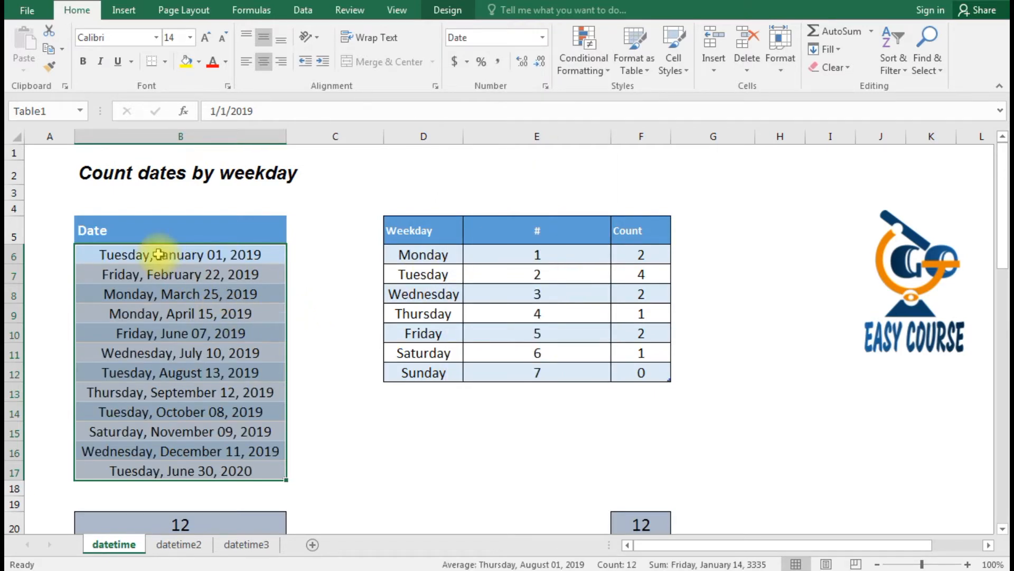
# Step: Compare the Monday entries in the Date column with the Monday count in F6
pyautogui.click(166, 275)
pyautogui.click(169, 298)
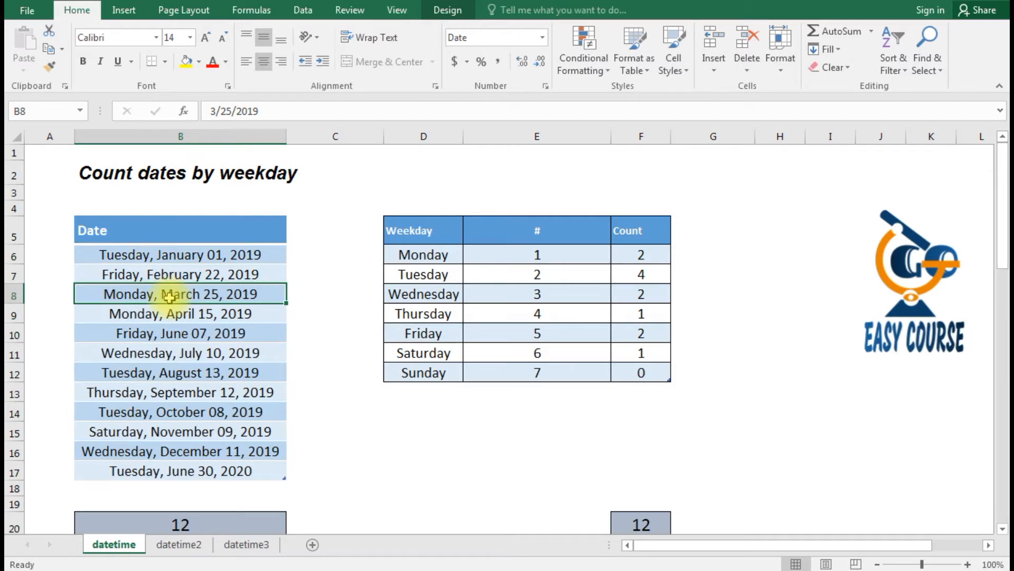
pyautogui.click(169, 315)
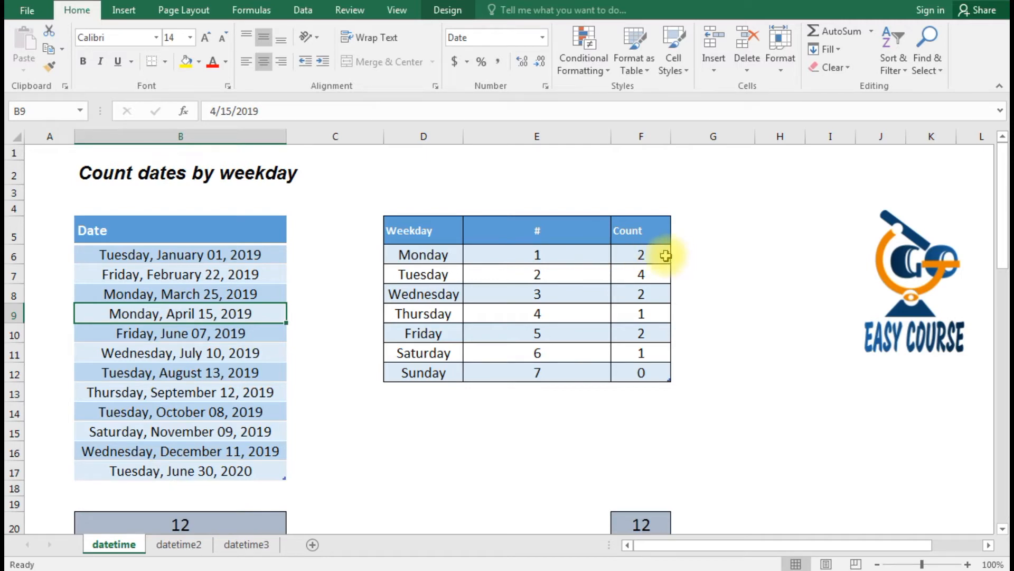
pyautogui.click(645, 254)
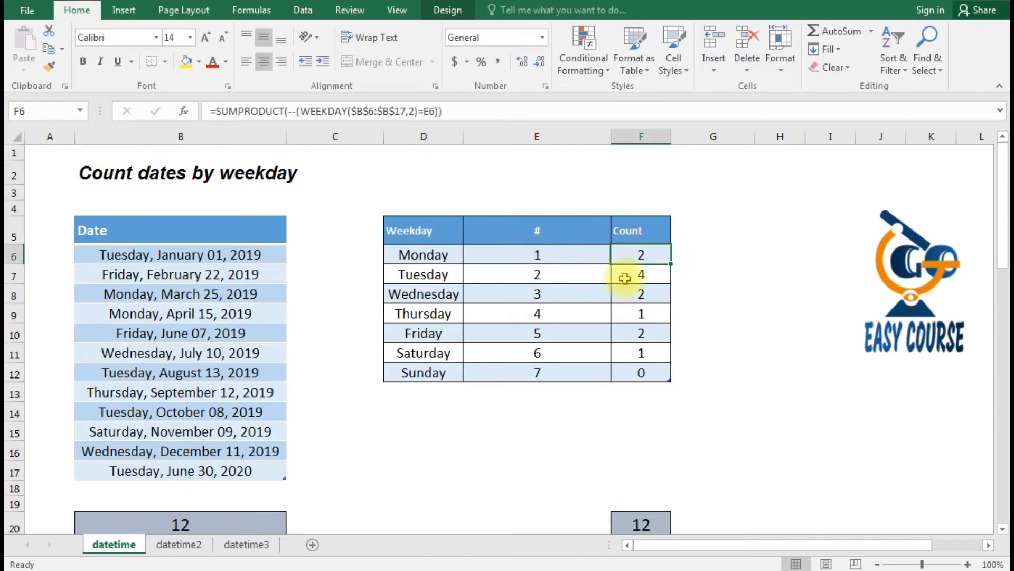
pyautogui.click(736, 311)
# Step: Replace the Monday count in F6 with the formula =SUMPRODUCT(--(WEEKDAY(B6:B17,2)=E6))
pyautogui.click(645, 256)
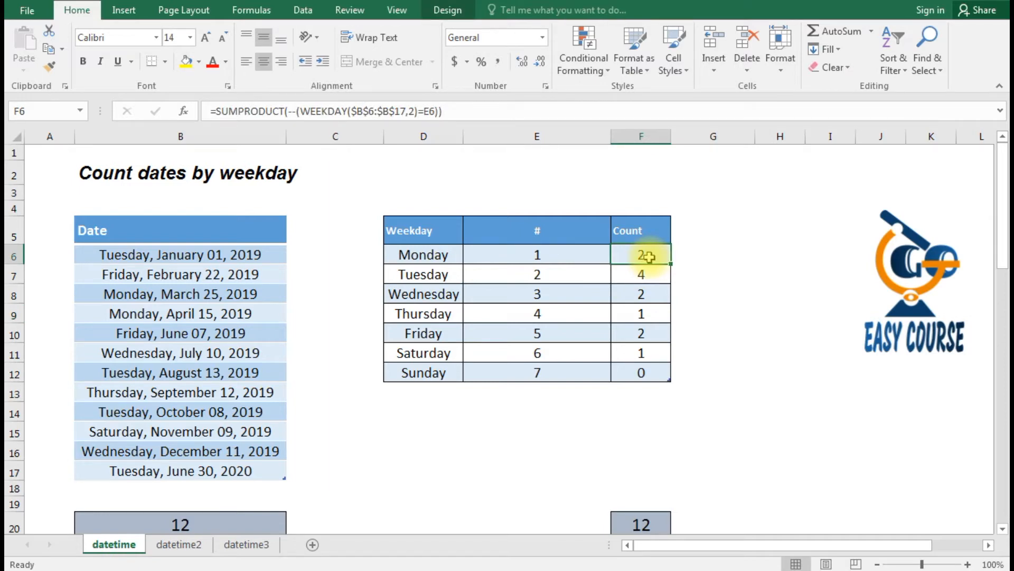
pyautogui.press('Delete')
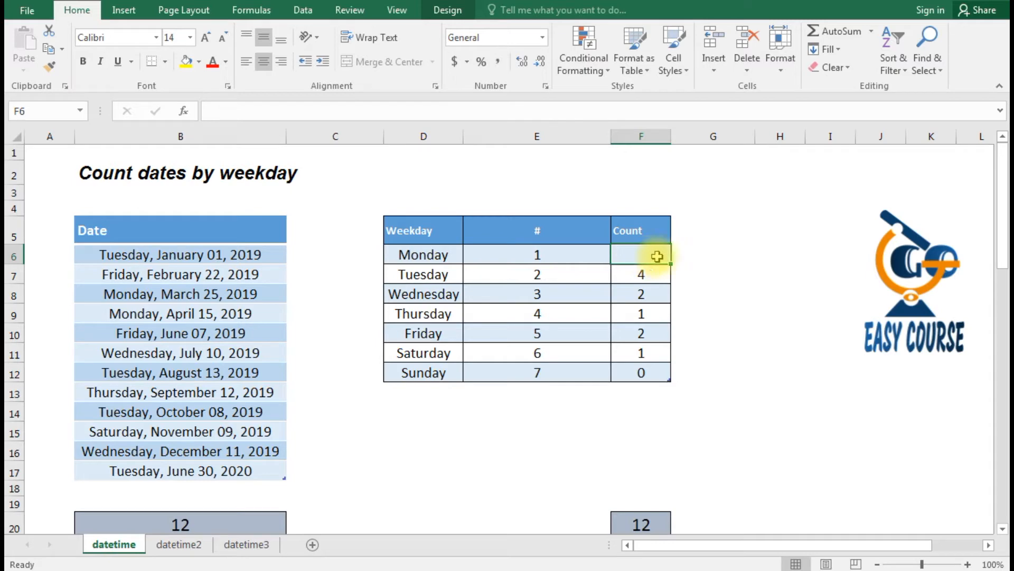
pyautogui.write('=sumpr')
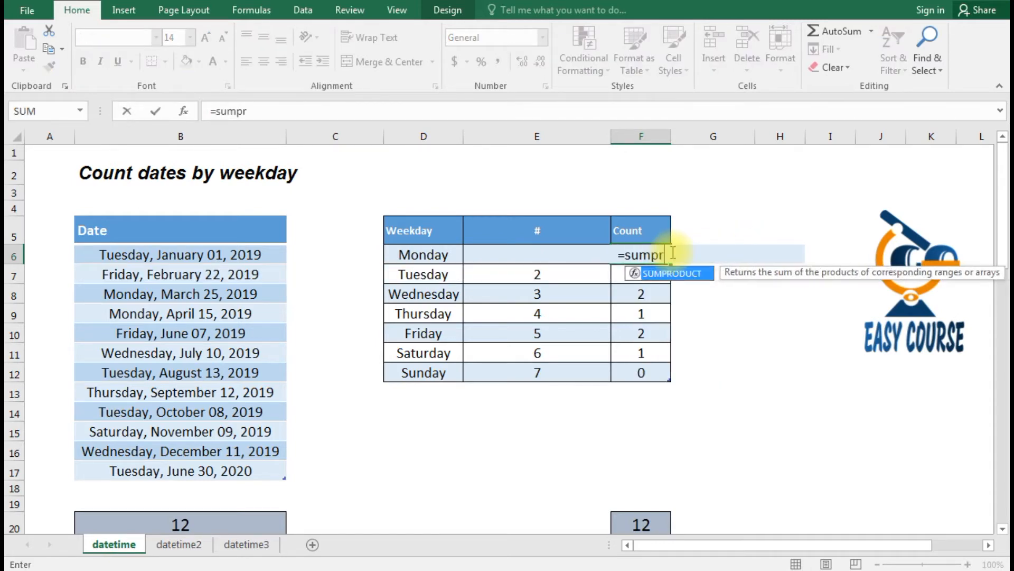
pyautogui.write('oduct')
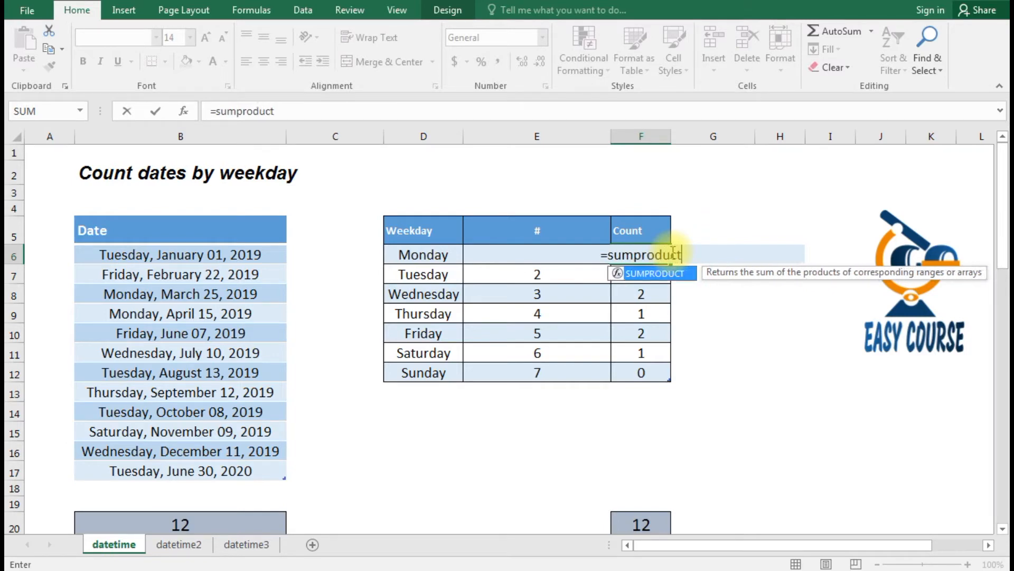
pyautogui.write('(--(weekday')
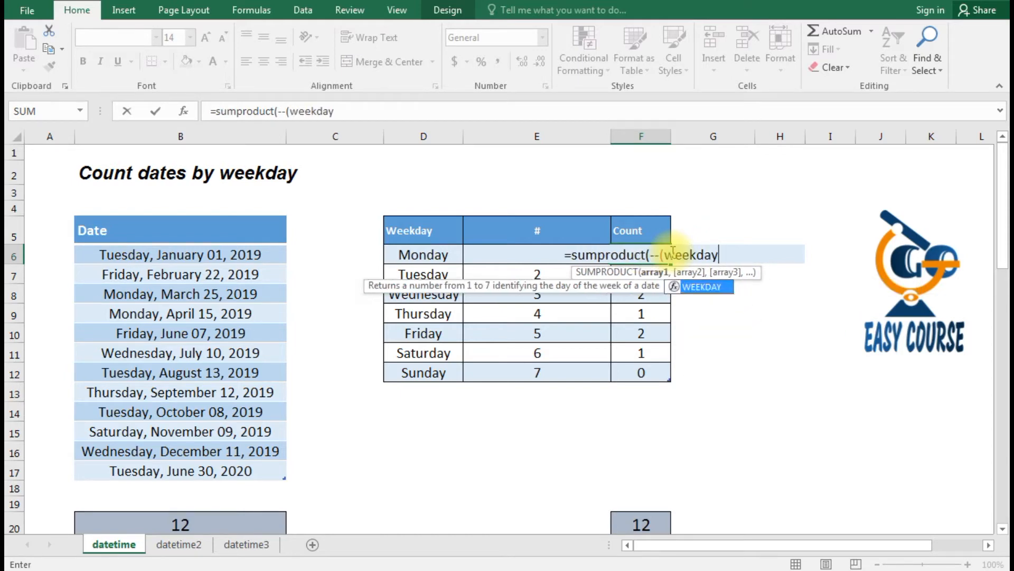
pyautogui.write('(')
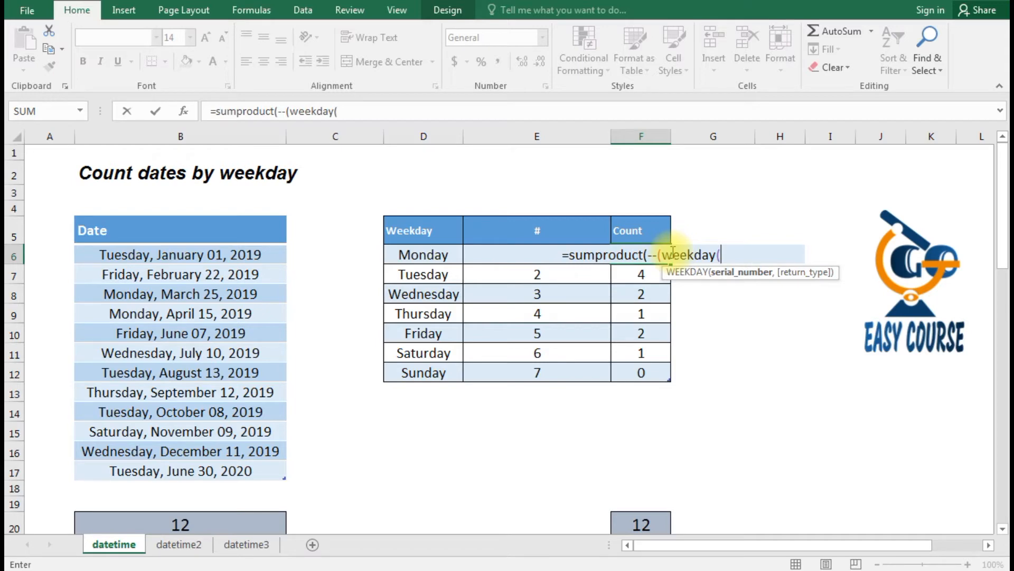
pyautogui.write('b')
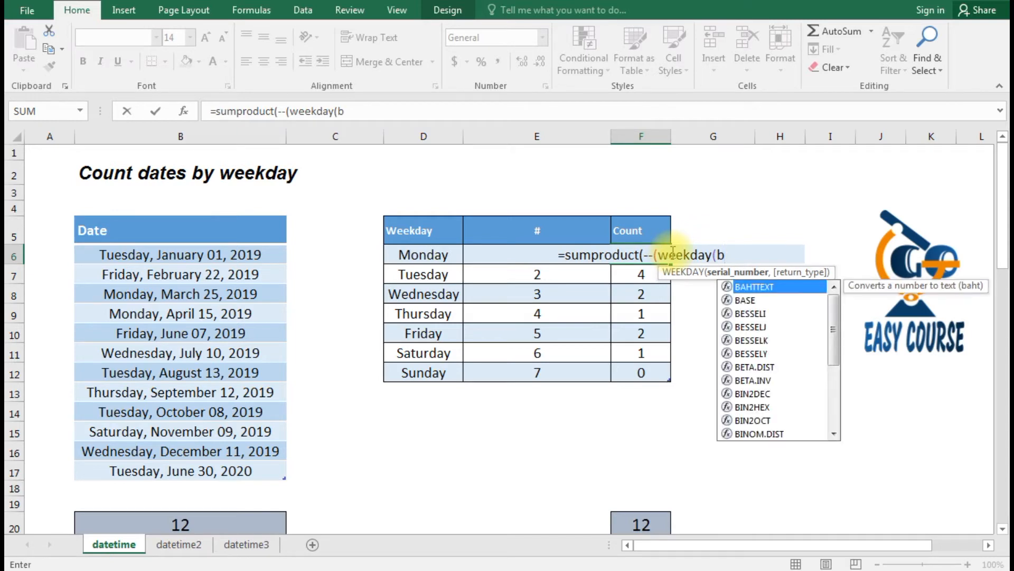
pyautogui.write('6:')
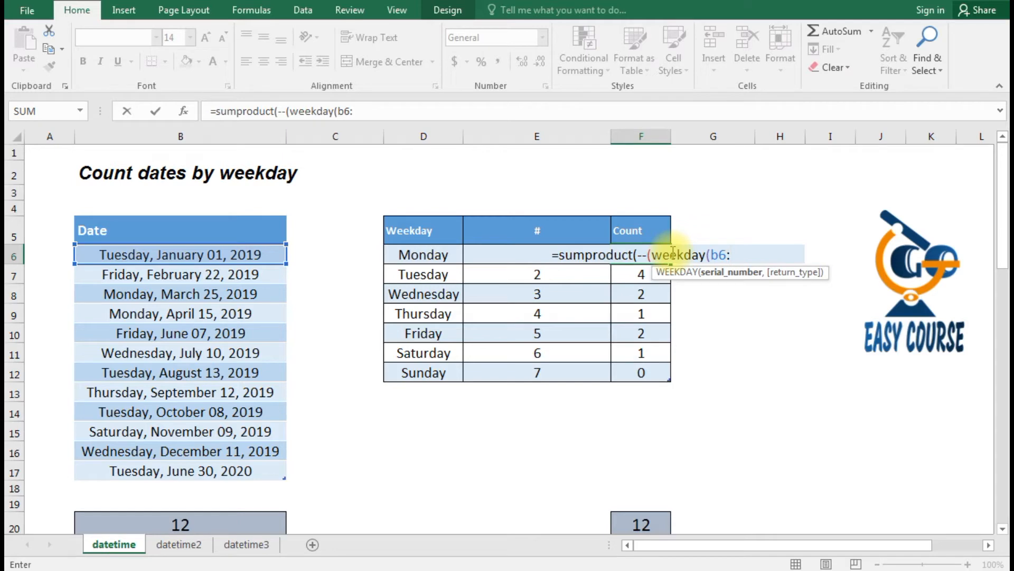
pyautogui.write('b')
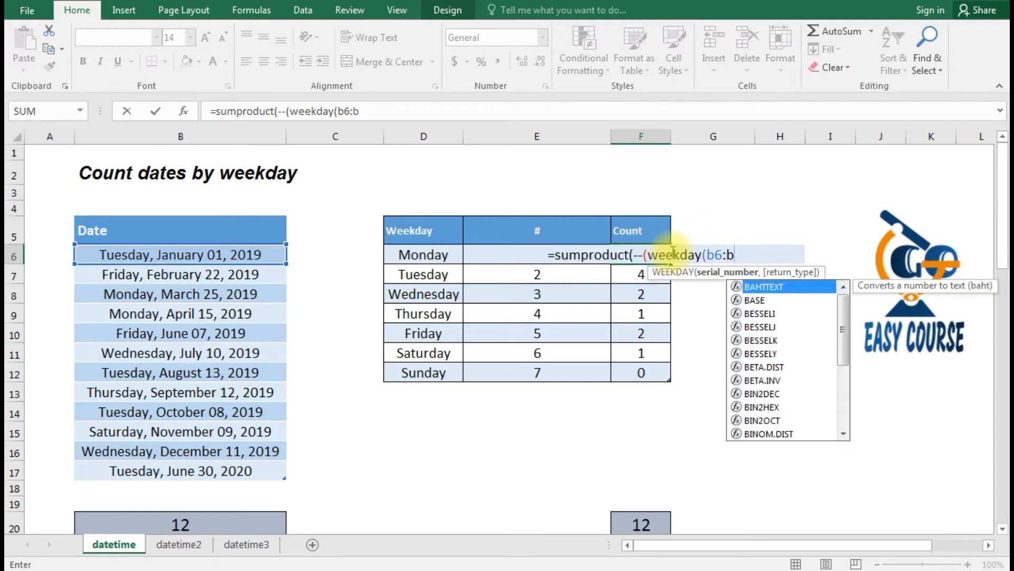
pyautogui.write('17')
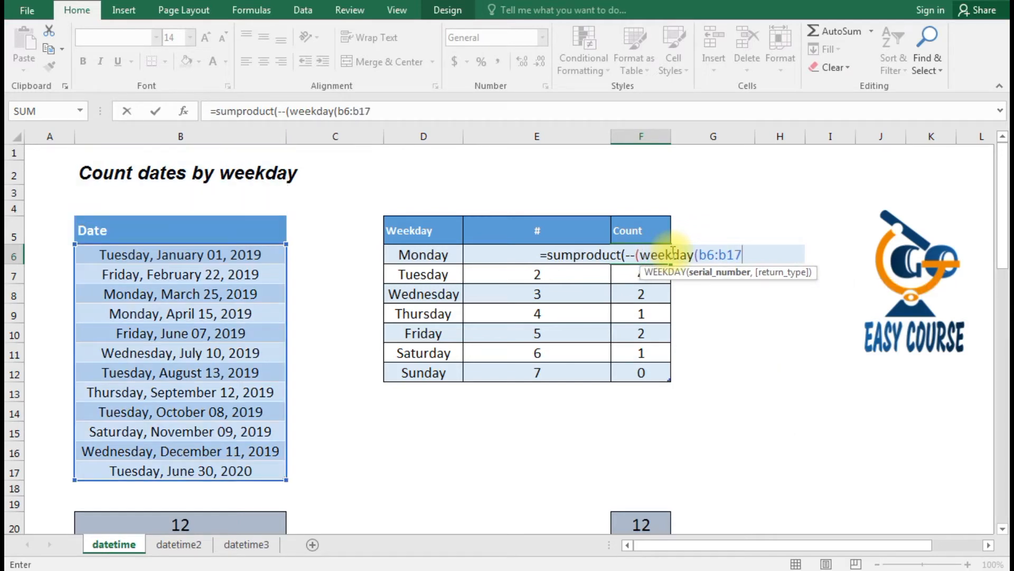
pyautogui.write(',2')
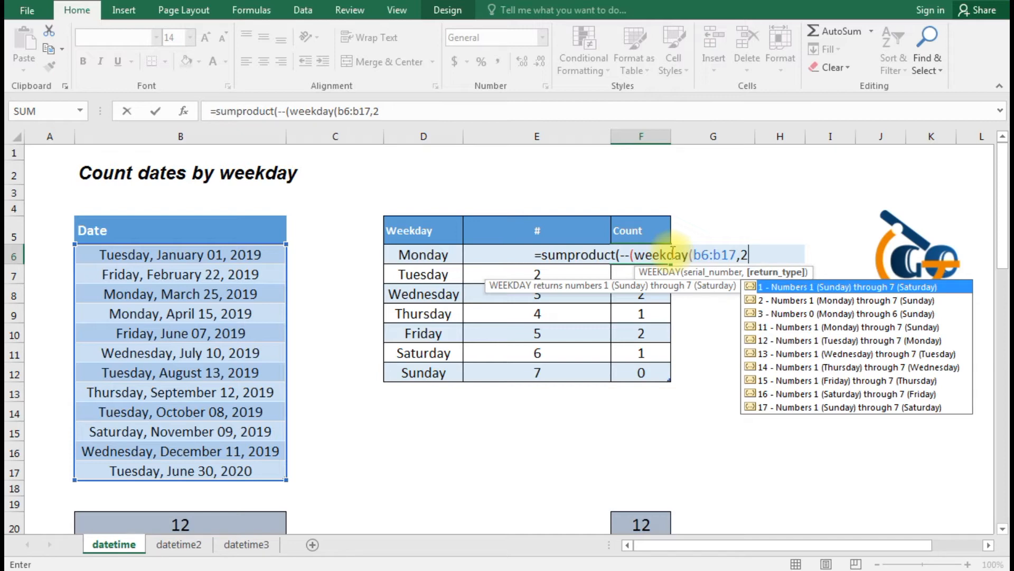
pyautogui.write(')')
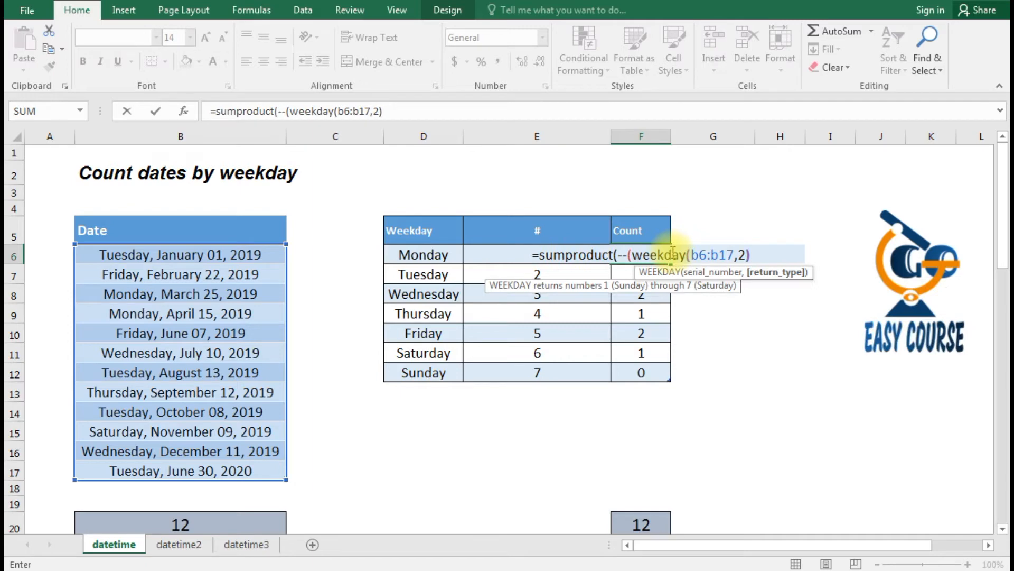
pyautogui.write('=')
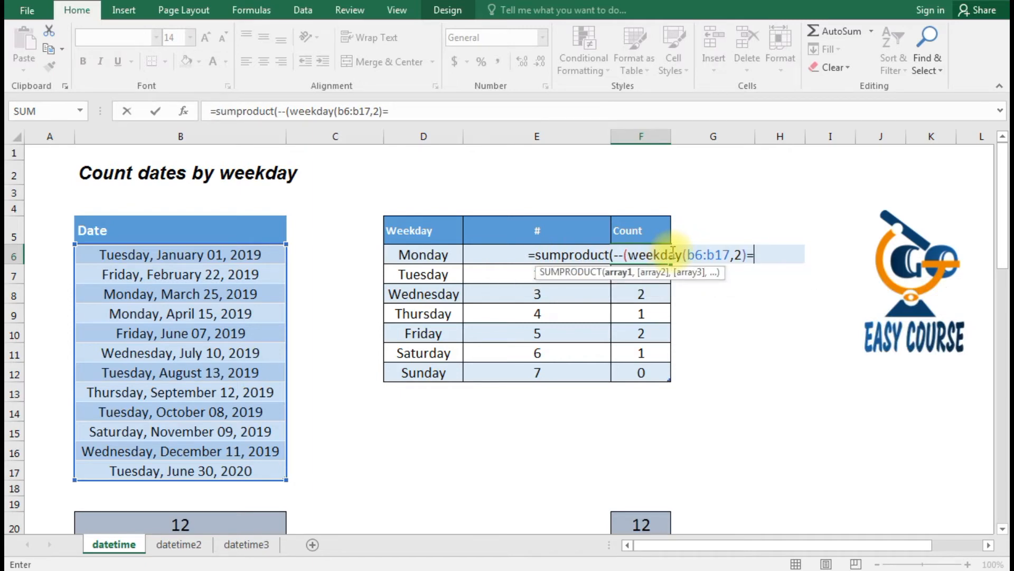
pyautogui.write('e')
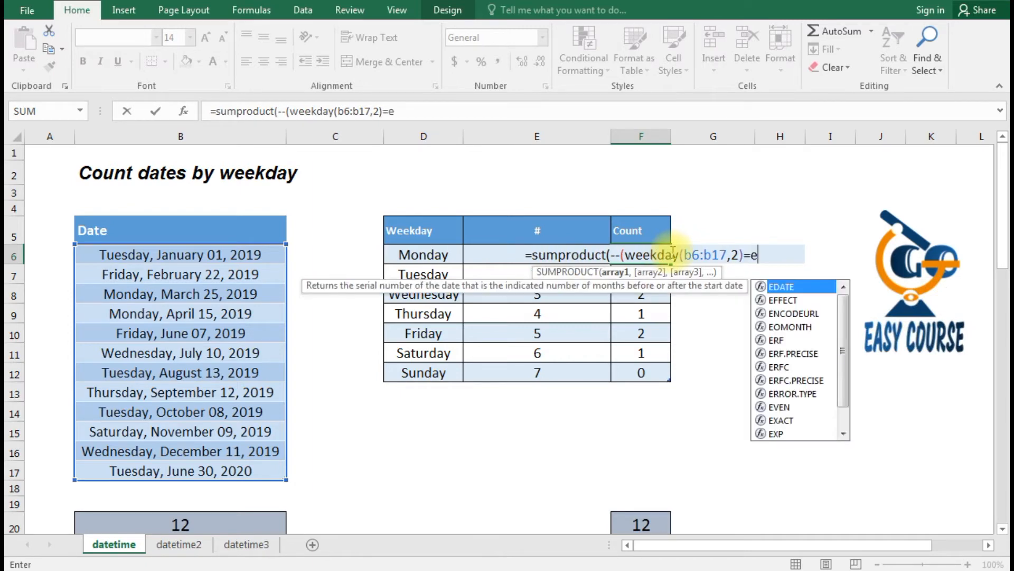
pyautogui.write('6')
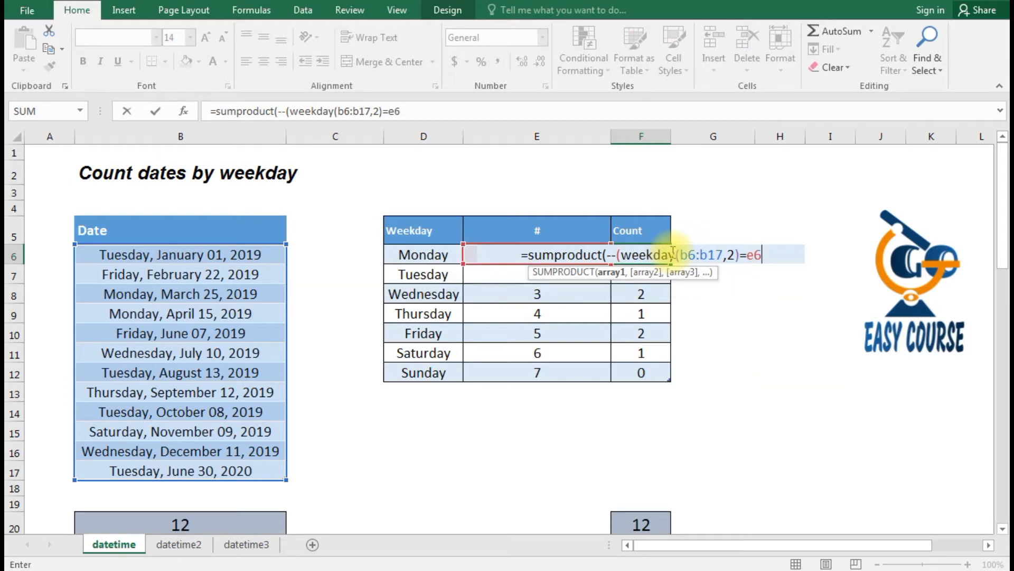
pyautogui.write('))')
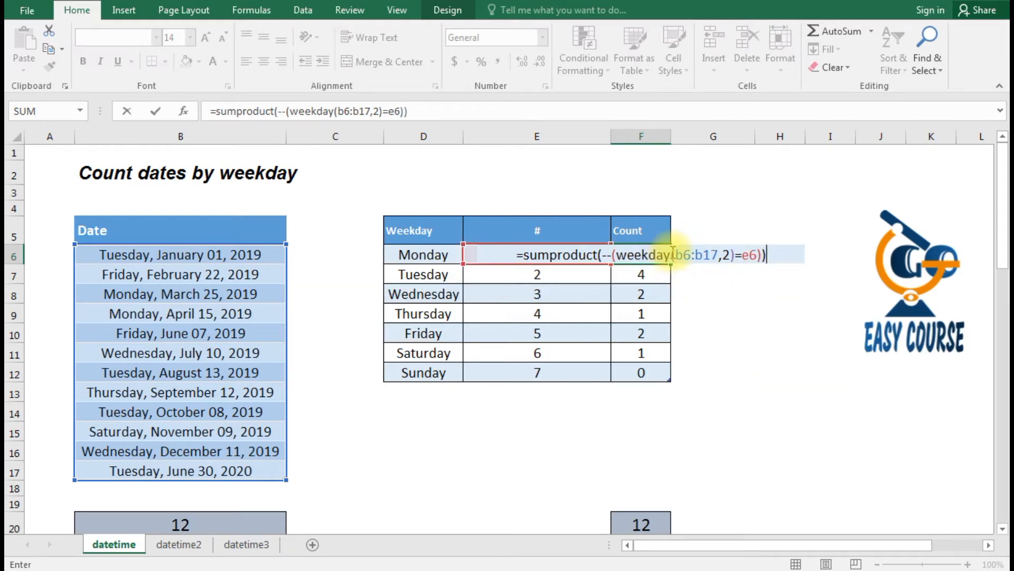
pyautogui.press('Return')
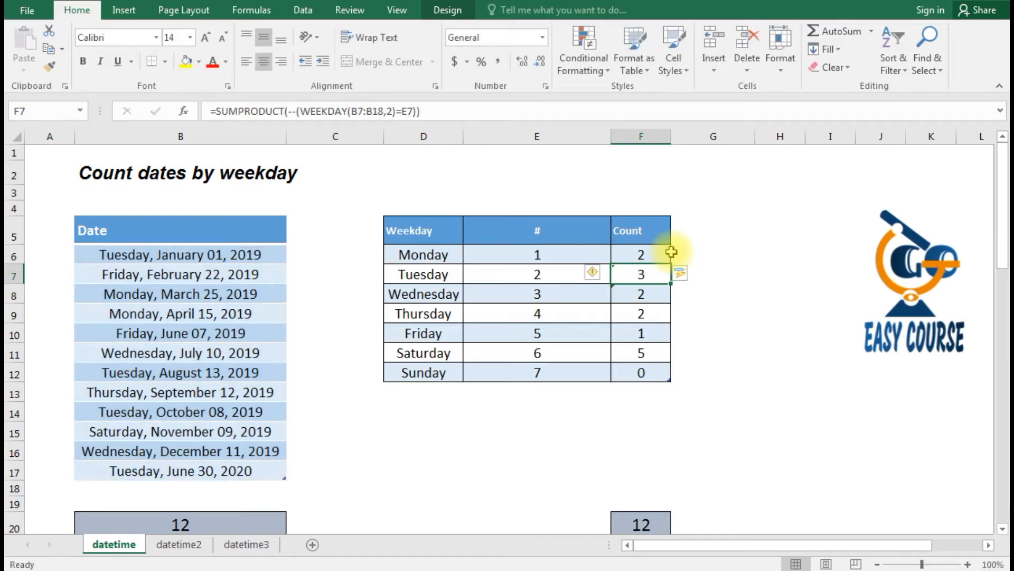
# Step: Review the Monday count formula in F6 and the totals beneath both tables
pyautogui.click(666, 254)
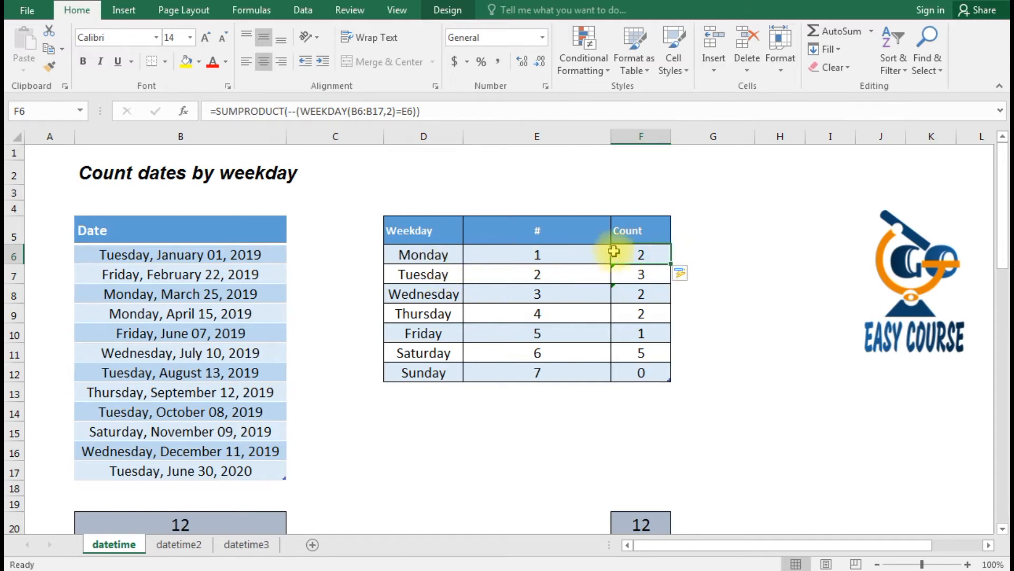
pyautogui.scroll(-1, 431, 330)
pyautogui.scroll(1, 431, 330)
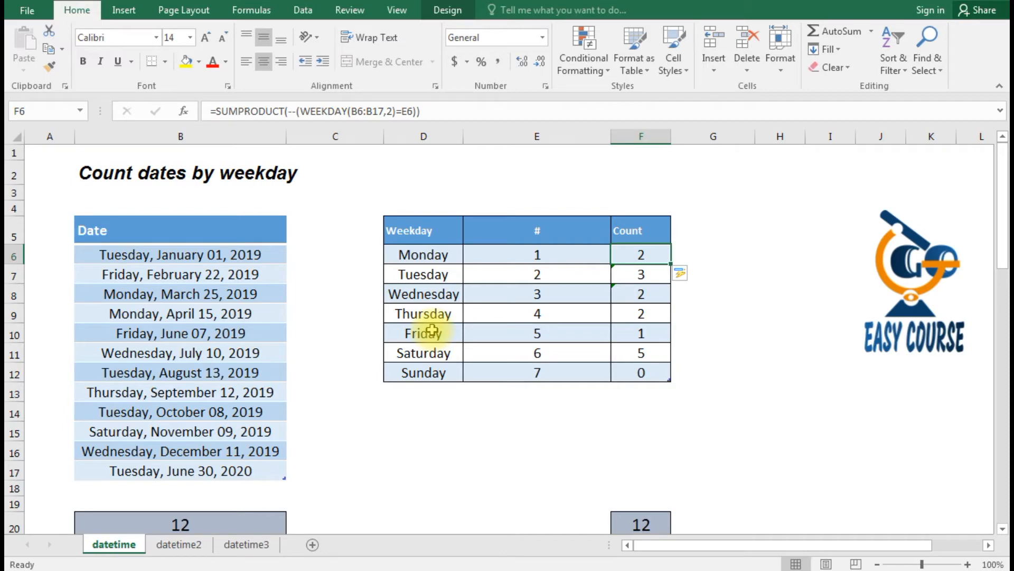
# Step: Replace the 2017 count in E32 with the formula =SUMPRODUCT(--(YEAR(Table16[Date])=D32))
pyautogui.scroll(-4, 432, 330)
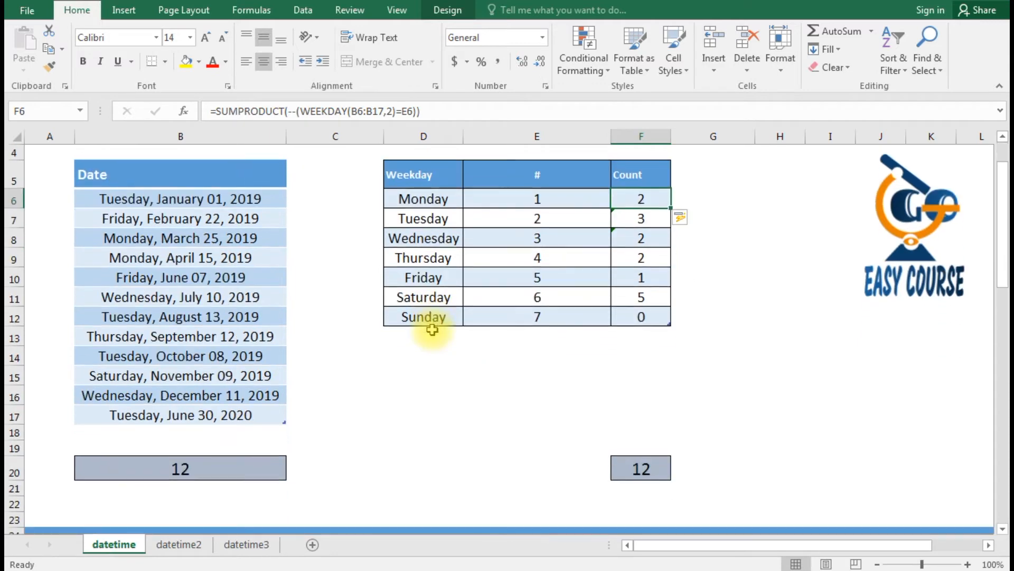
pyautogui.scroll(-5, 432, 330)
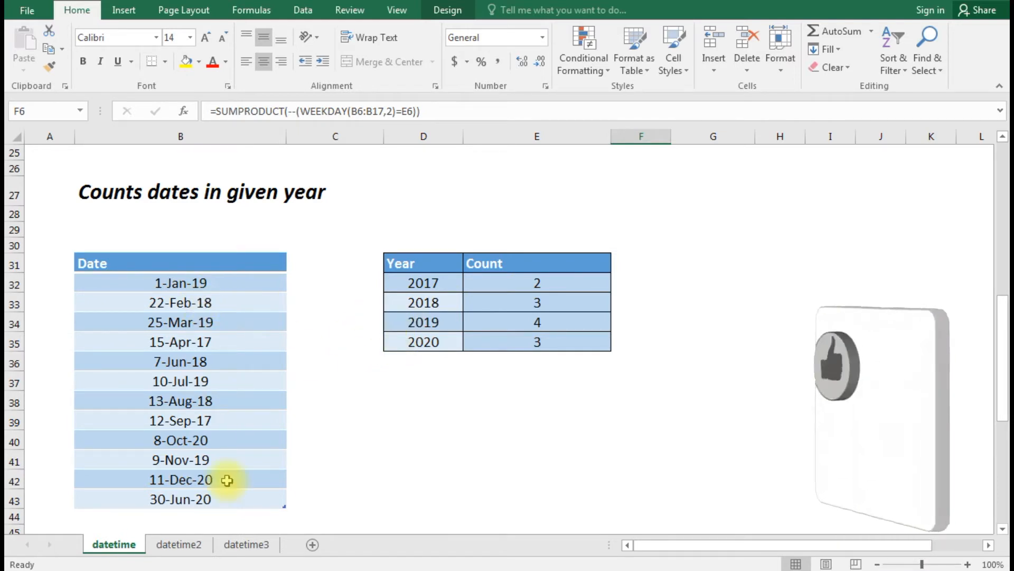
pyautogui.click(540, 282)
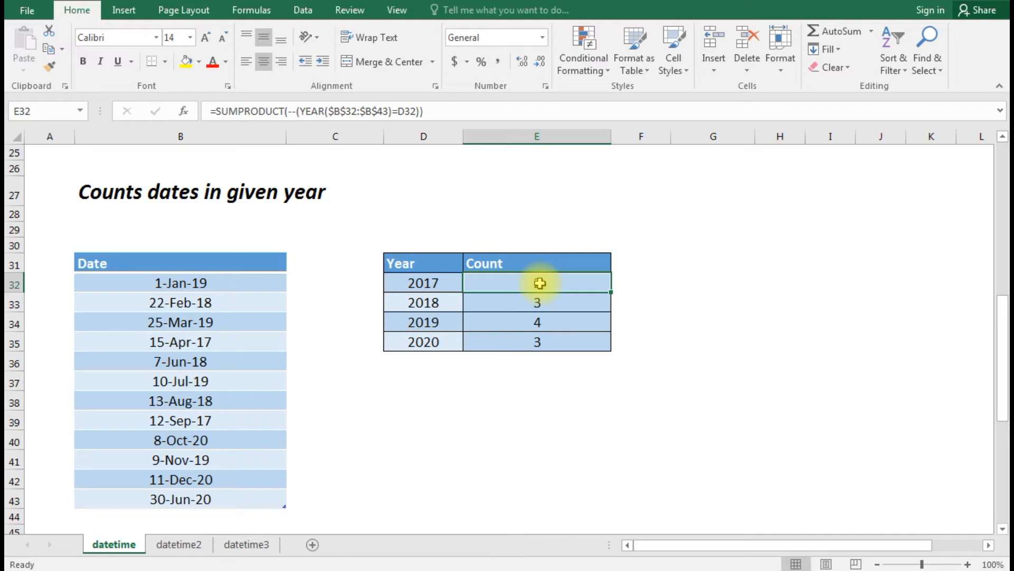
pyautogui.write('=')
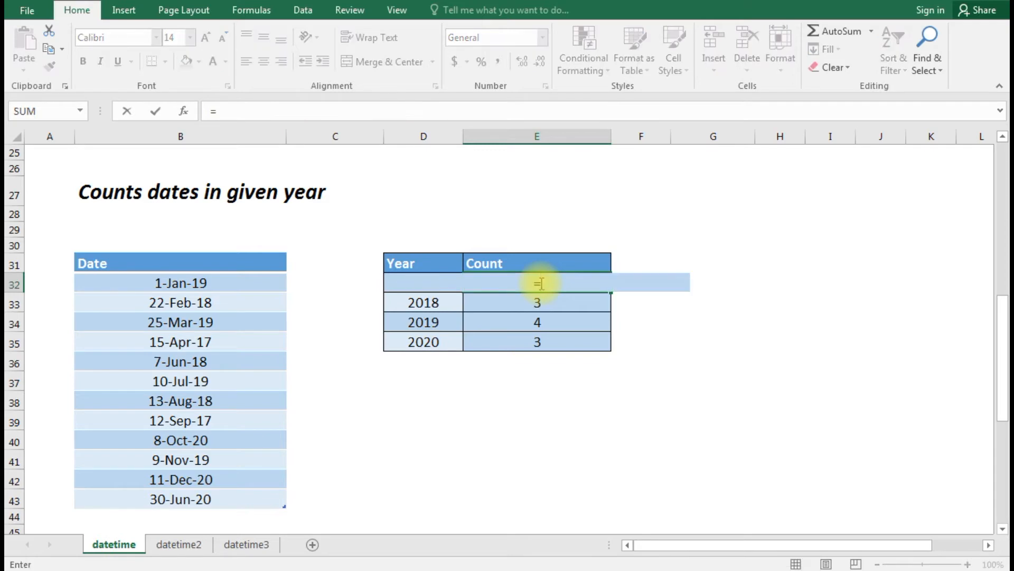
pyautogui.write('sumprodu')
pyautogui.write('ct')
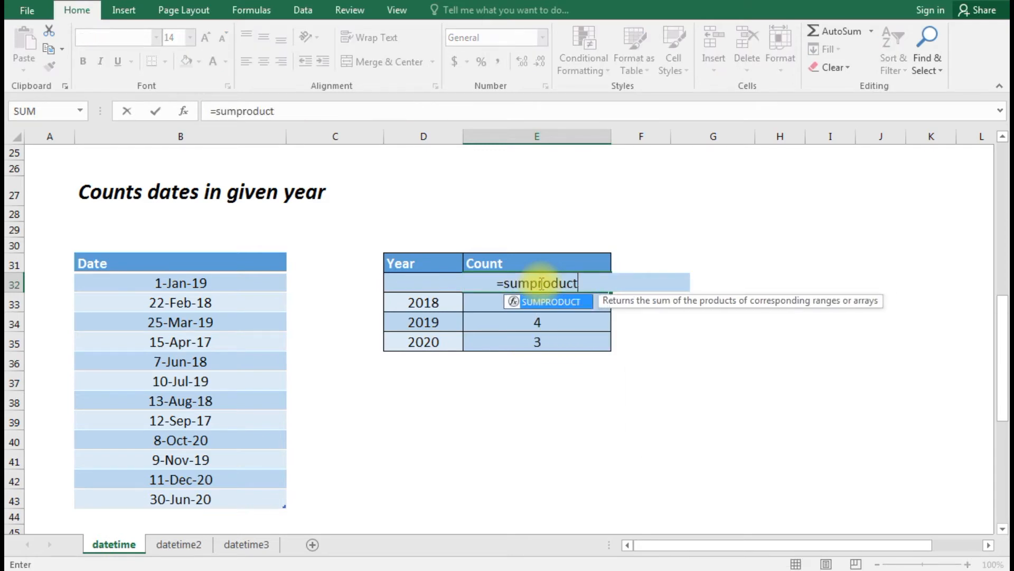
pyautogui.write('(')
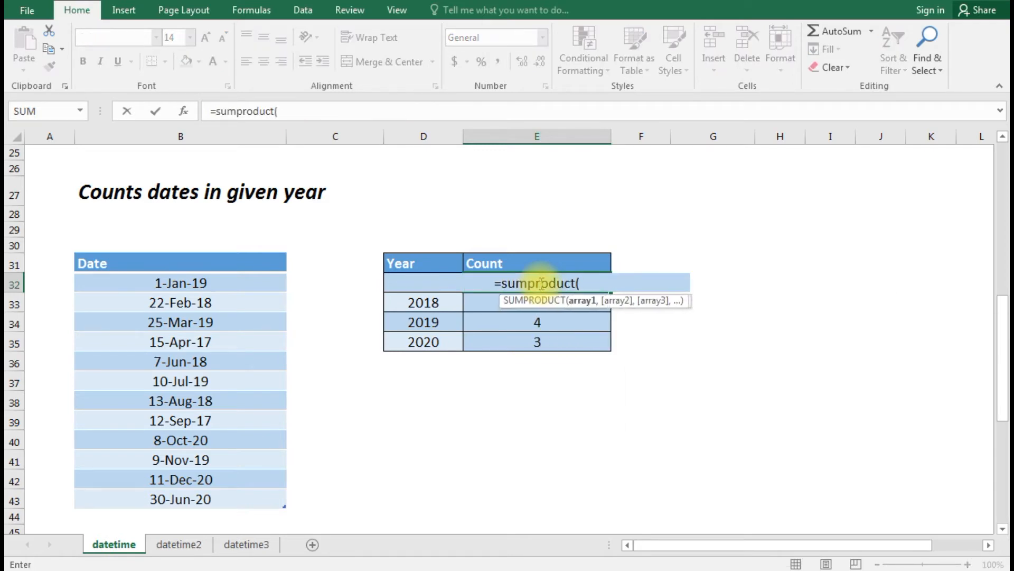
pyautogui.write('--(')
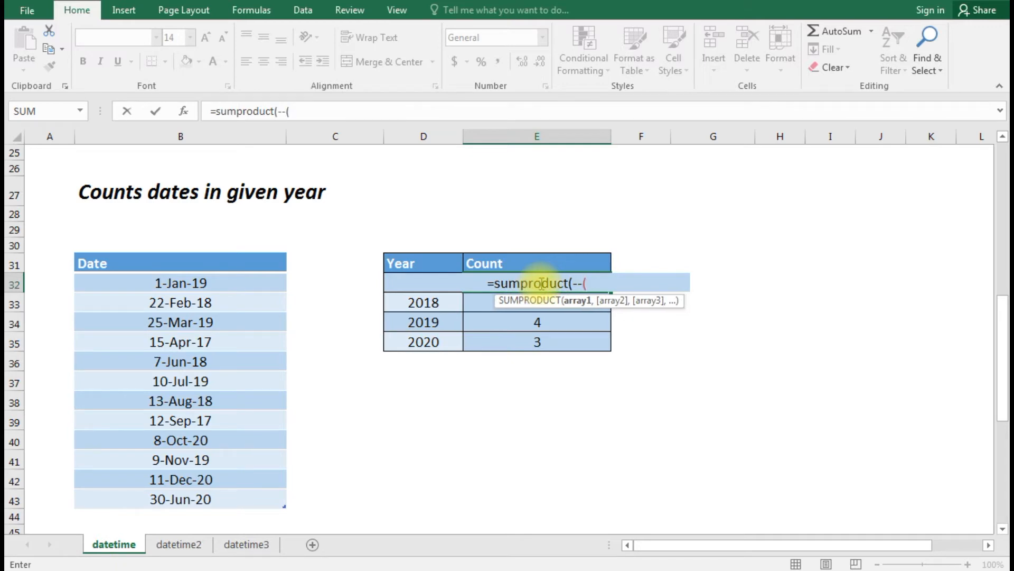
pyautogui.write('year(')
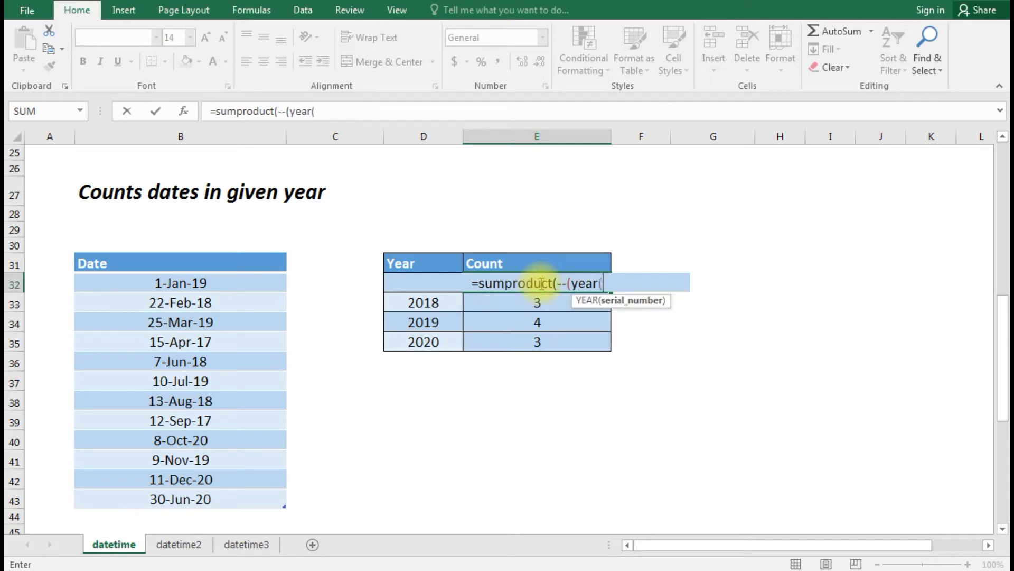
pyautogui.moveTo(206, 284); pyautogui.dragTo(213, 497)
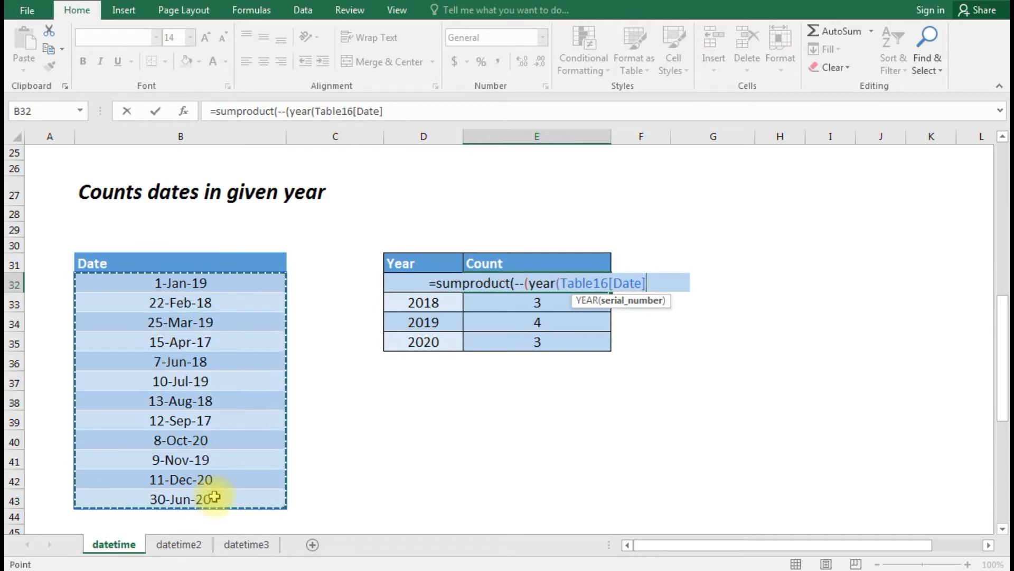
pyautogui.write('))=')
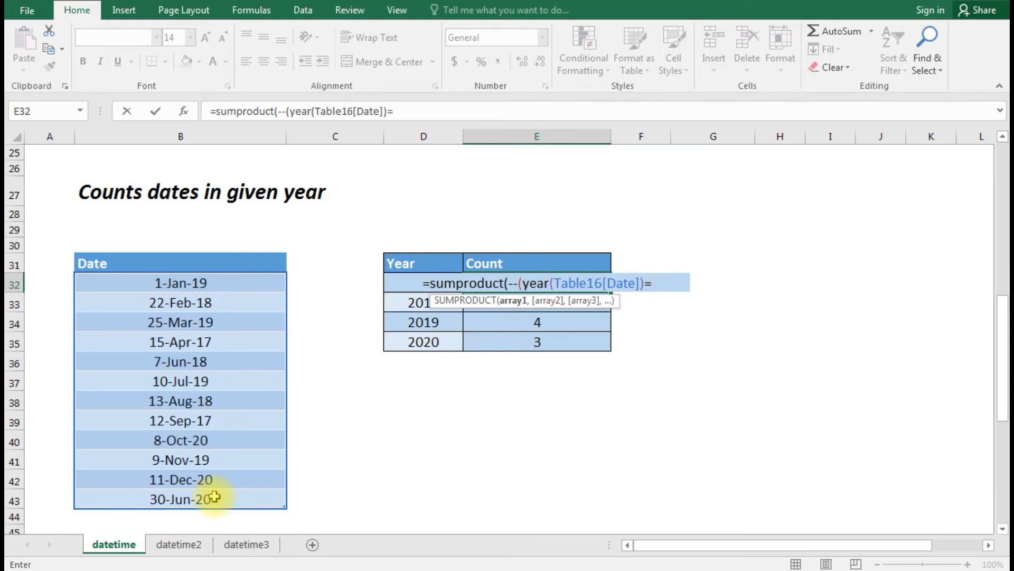
pyautogui.write('e32')
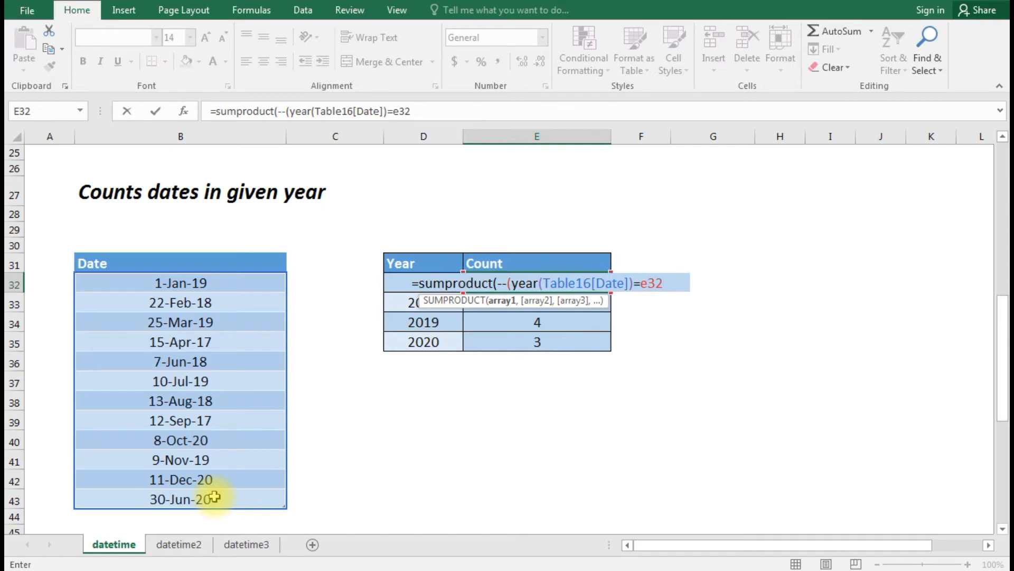
pyautogui.press('BackSpace')
pyautogui.press('BackSpace')
pyautogui.press('BackSpace')
pyautogui.write('d32')
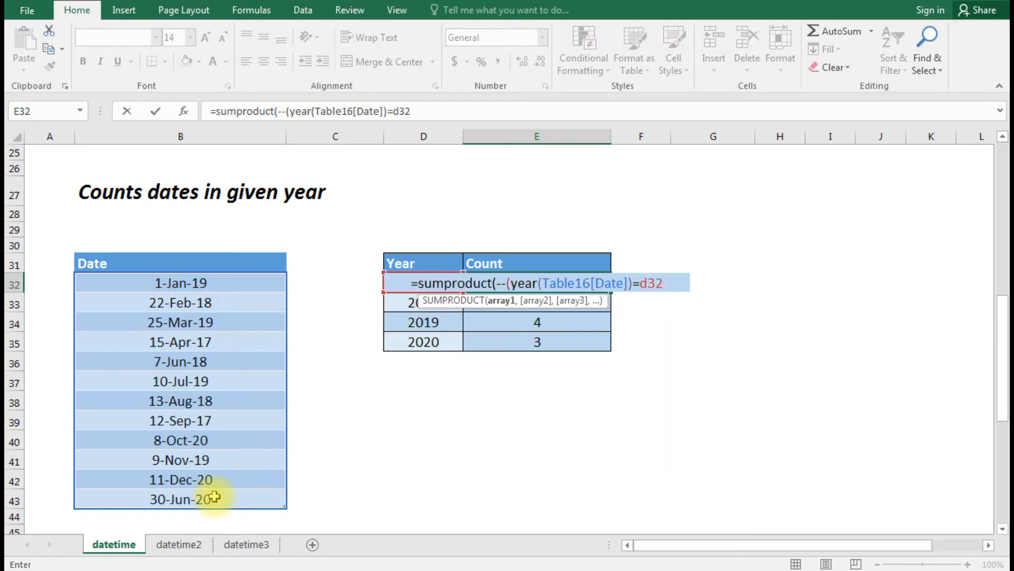
pyautogui.write('))')
pyautogui.press('Return')
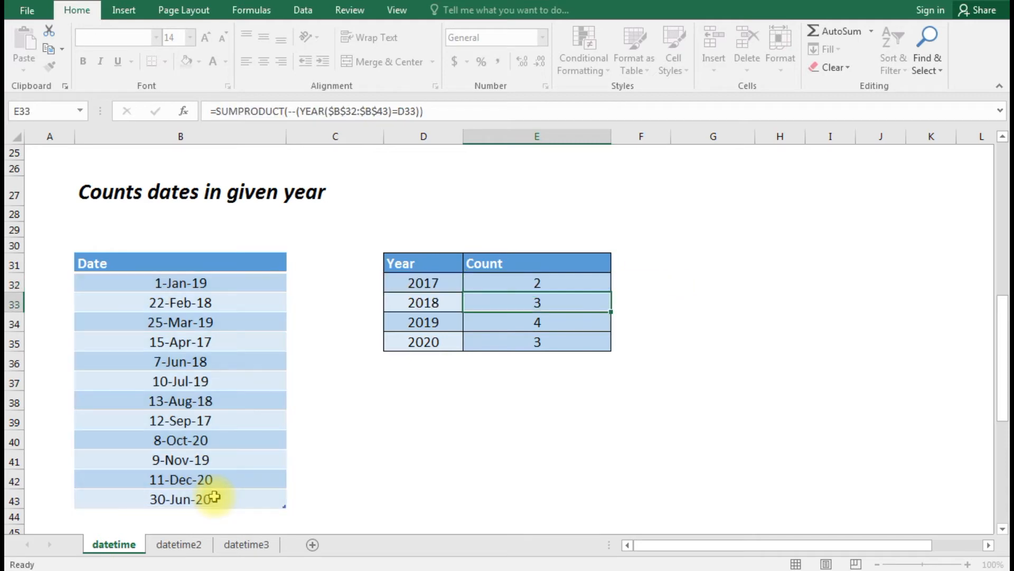
# Step: Compare the 2017 entries in the Date column with the 2017 count in E32
pyautogui.click(573, 283)
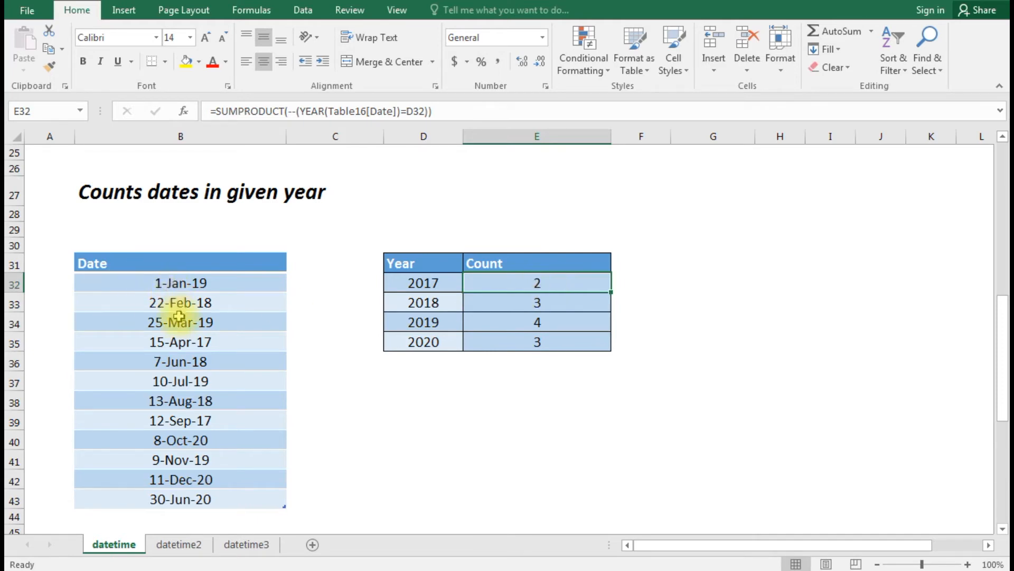
pyautogui.click(185, 286)
pyautogui.press('Down')
pyautogui.press('Down')
pyautogui.press('Down')
pyautogui.press('Down')
pyautogui.press('Up')
pyautogui.press('Down')
pyautogui.press('Down')
pyautogui.press('Down')
pyautogui.press('Down')
pyautogui.press('Up')
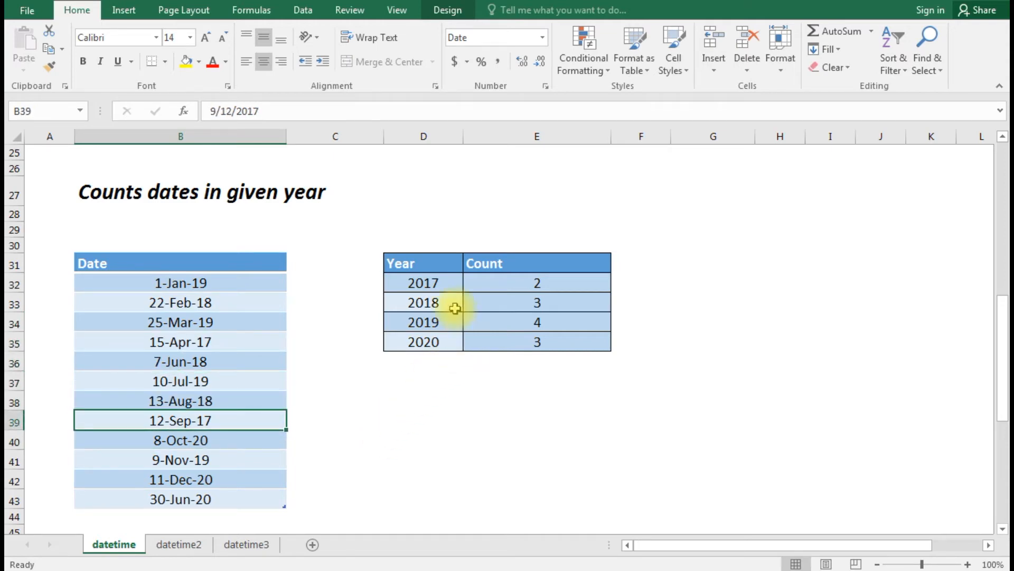
# Step: Check the 2018 entries in the Date column and review the yearly count formulas in E32:E35
pyautogui.click(233, 304)
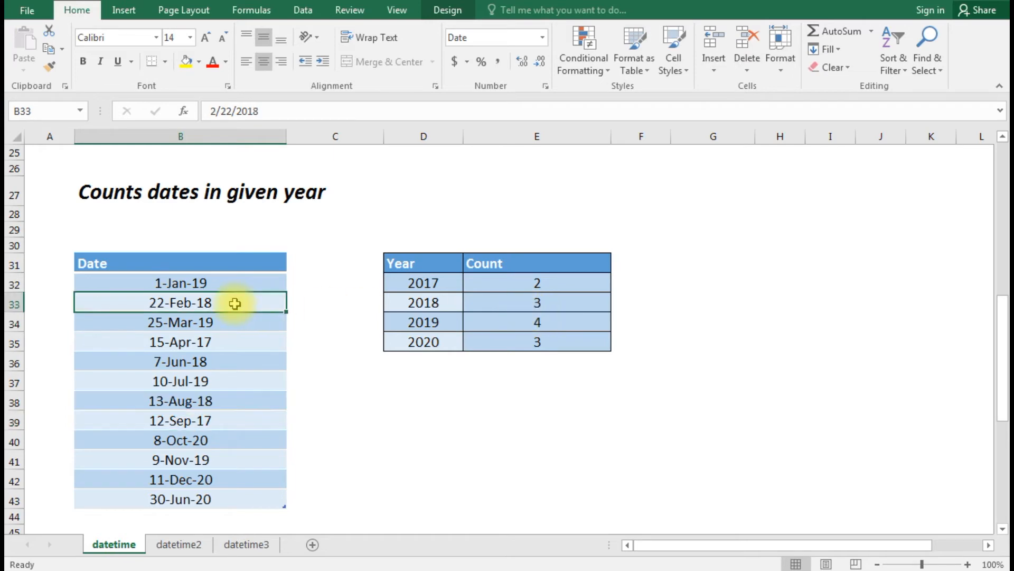
pyautogui.click(229, 367)
pyautogui.click(231, 406)
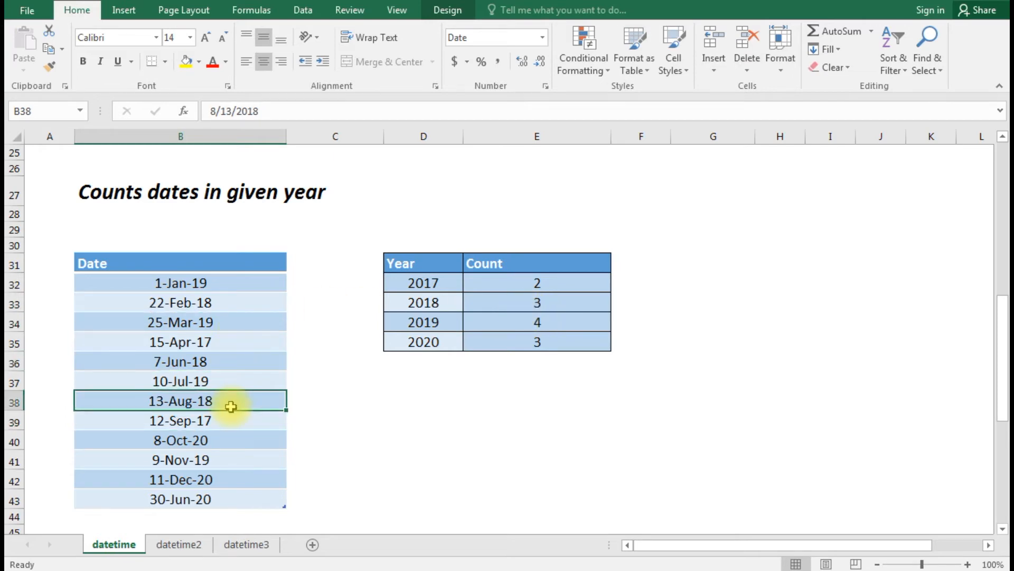
pyautogui.click(523, 325)
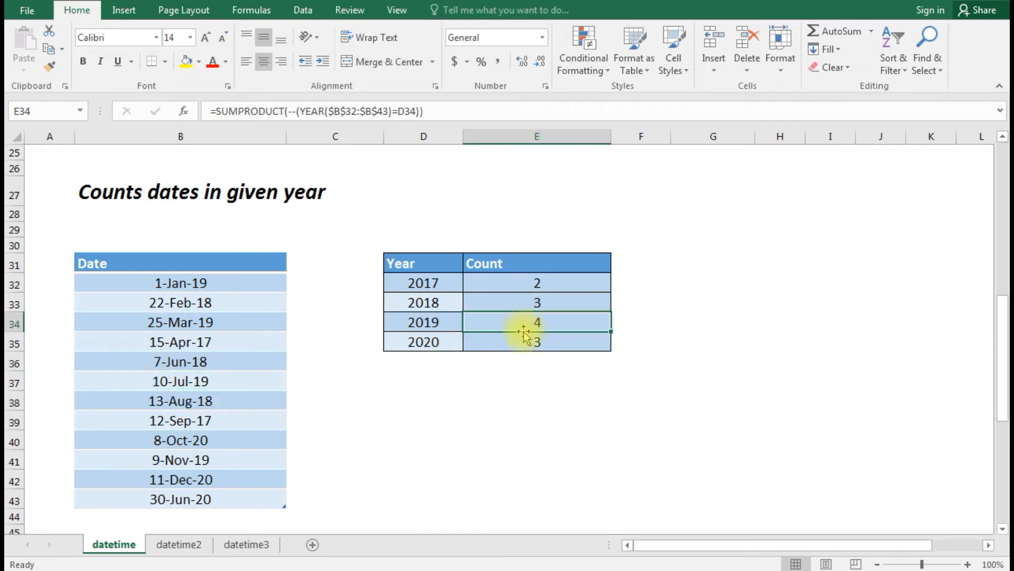
pyautogui.click(519, 348)
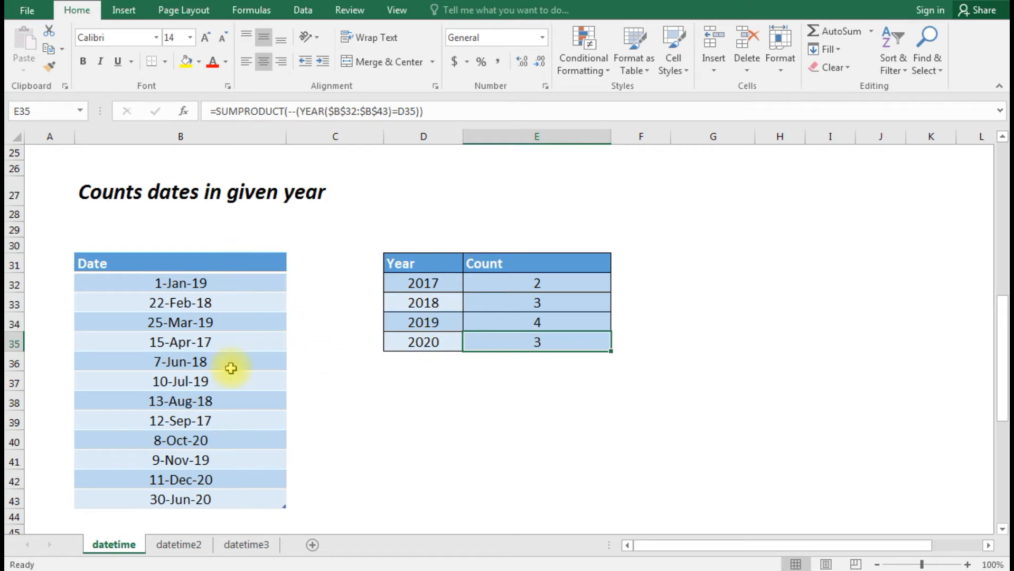
pyautogui.click(515, 287)
pyautogui.click(516, 299)
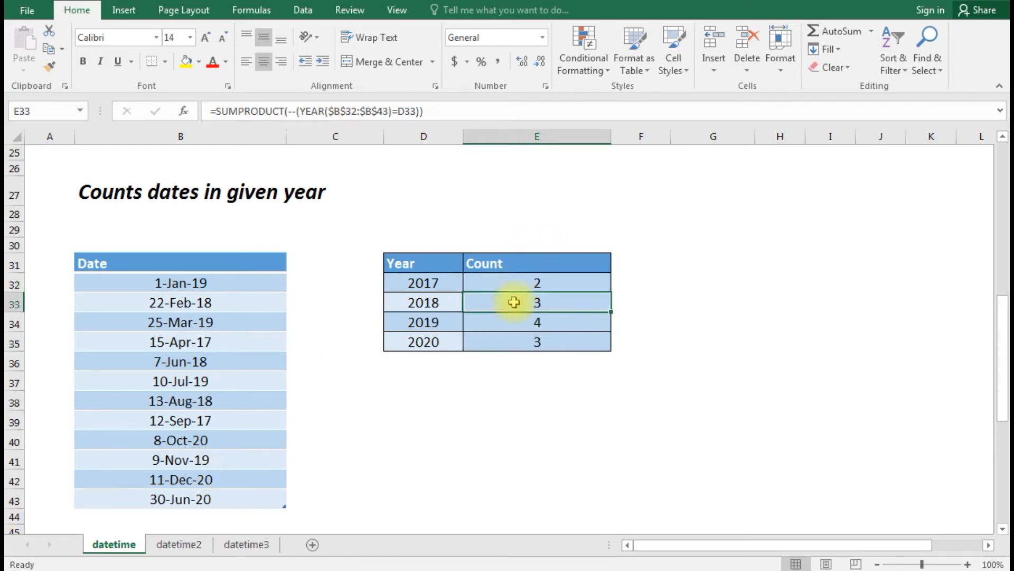
pyautogui.click(513, 317)
pyautogui.click(506, 343)
pyautogui.scroll(-1, 506, 345)
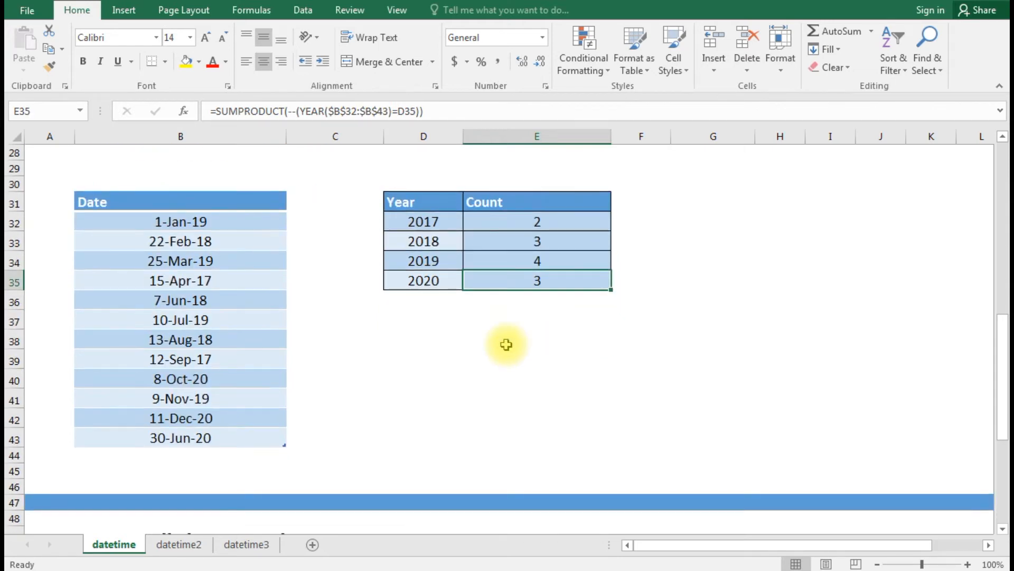
pyautogui.scroll(1, 506, 344)
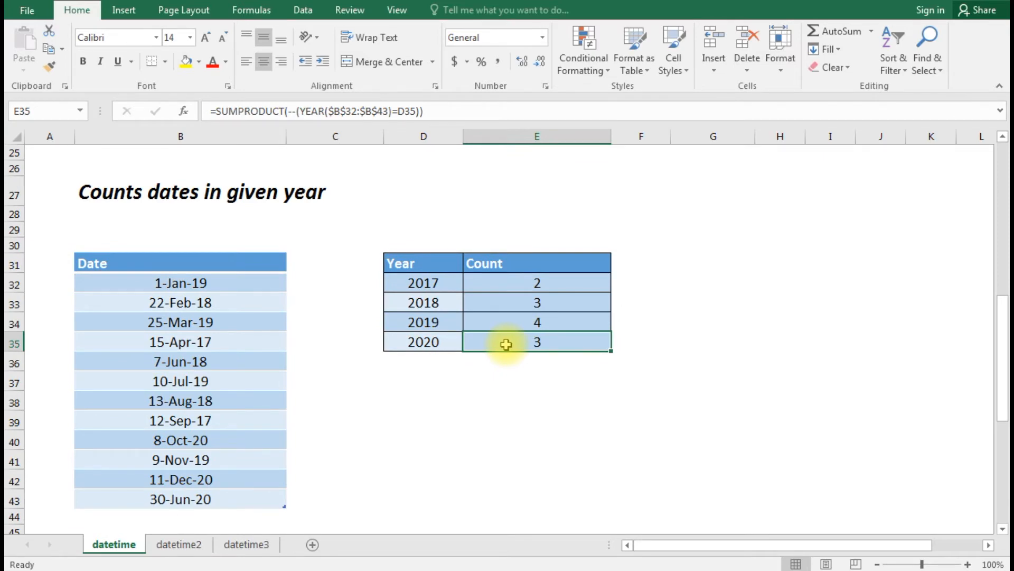
# Step: Examine the Count cells between dates section, comparing the Birthday column with the COUNTIFS formulas in G53:G55
pyautogui.scroll(-4, 506, 345)
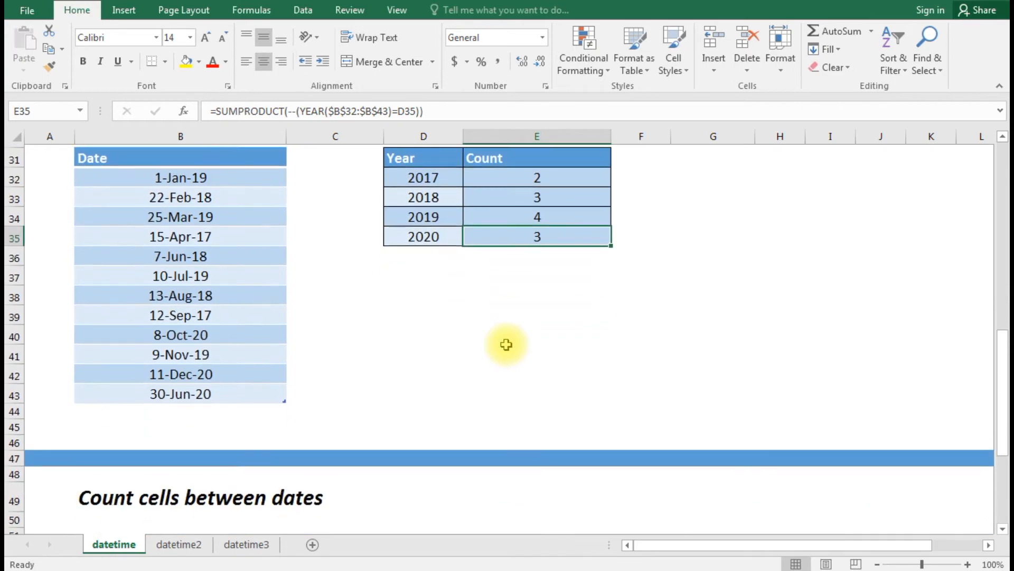
pyautogui.scroll(-2, 506, 345)
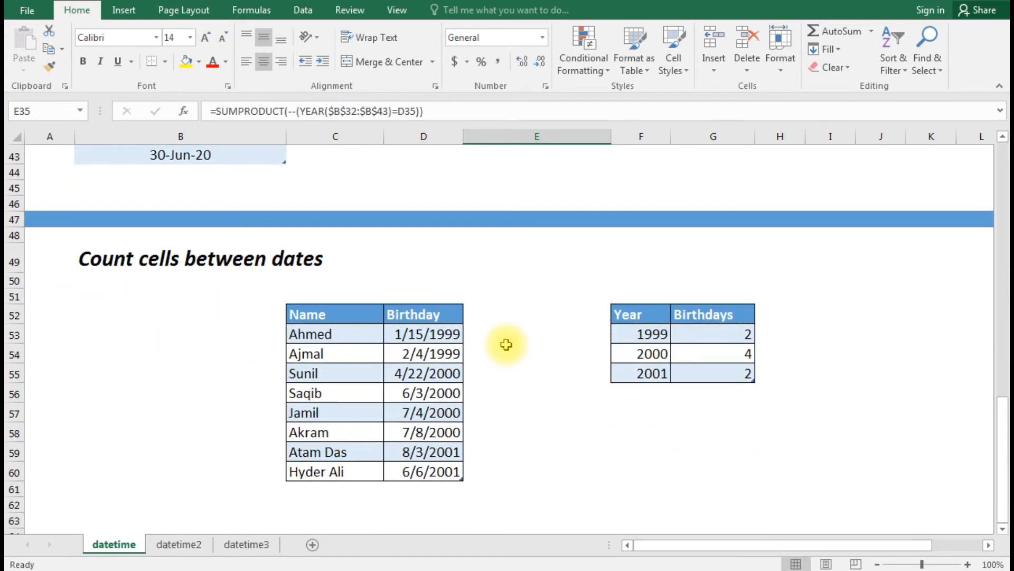
pyautogui.scroll(-1, 506, 345)
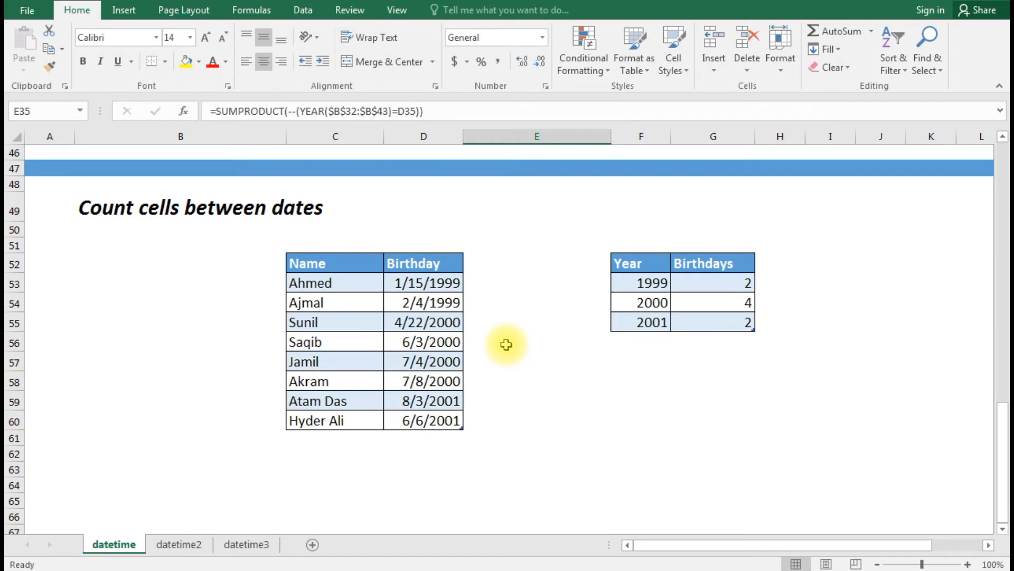
pyautogui.click(658, 285)
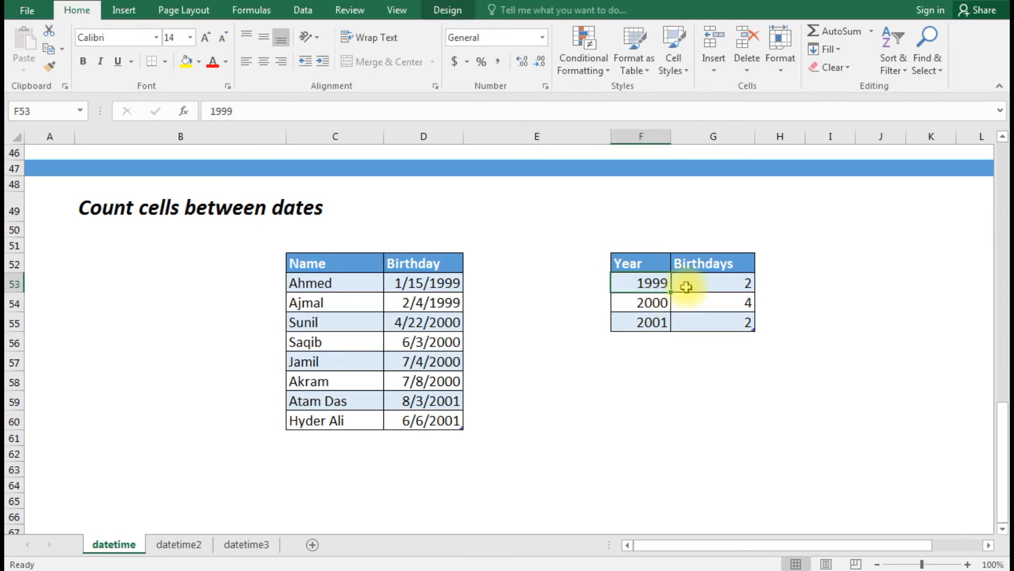
pyautogui.click(356, 284)
pyautogui.click(425, 287)
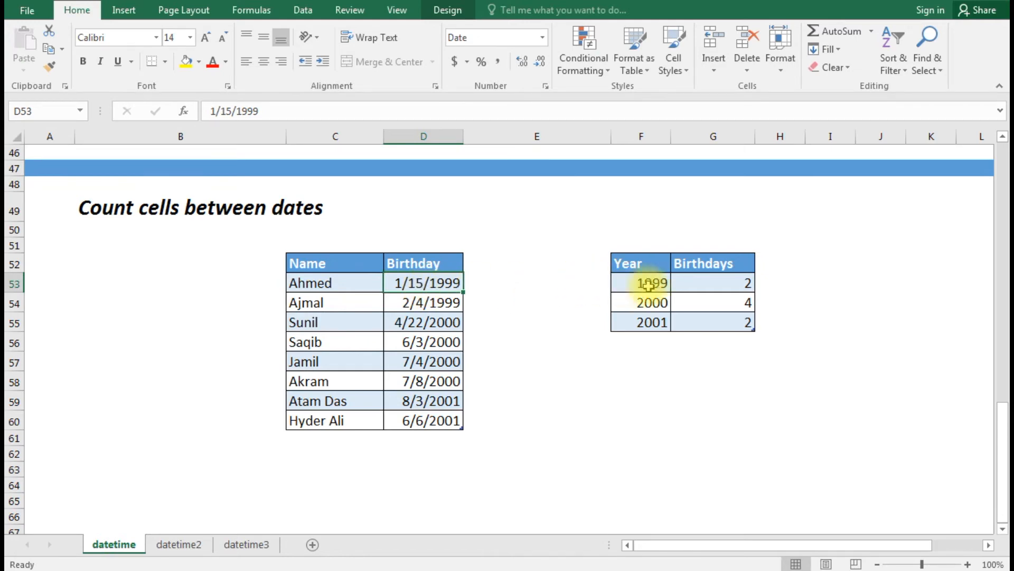
pyautogui.click(695, 287)
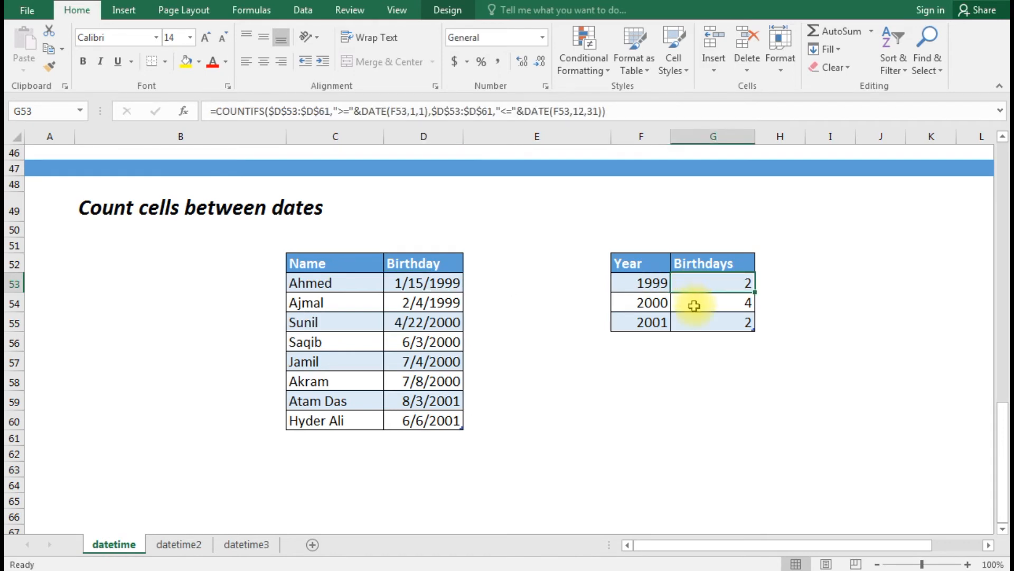
pyautogui.click(653, 302)
pyautogui.click(705, 304)
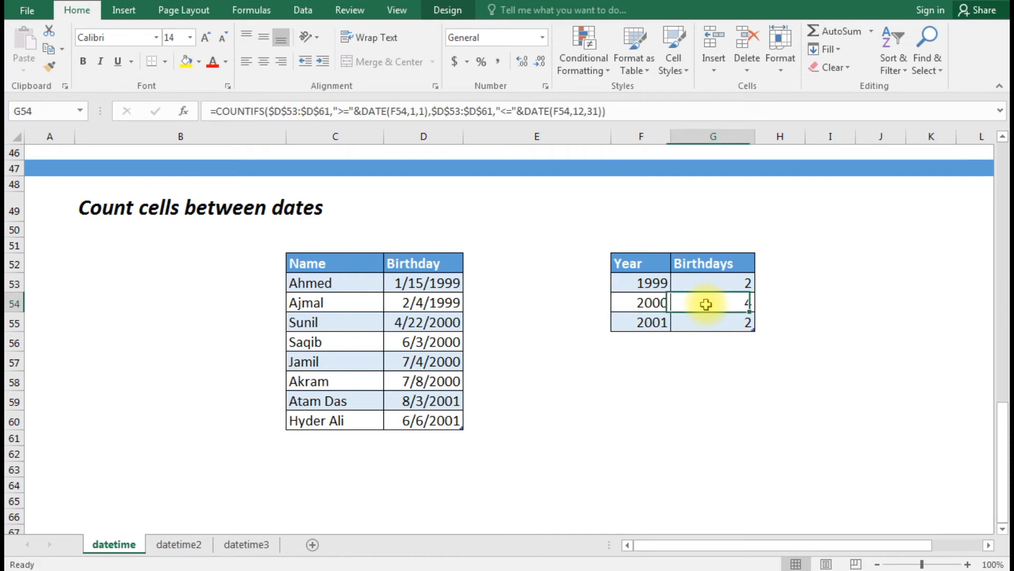
pyautogui.click(653, 322)
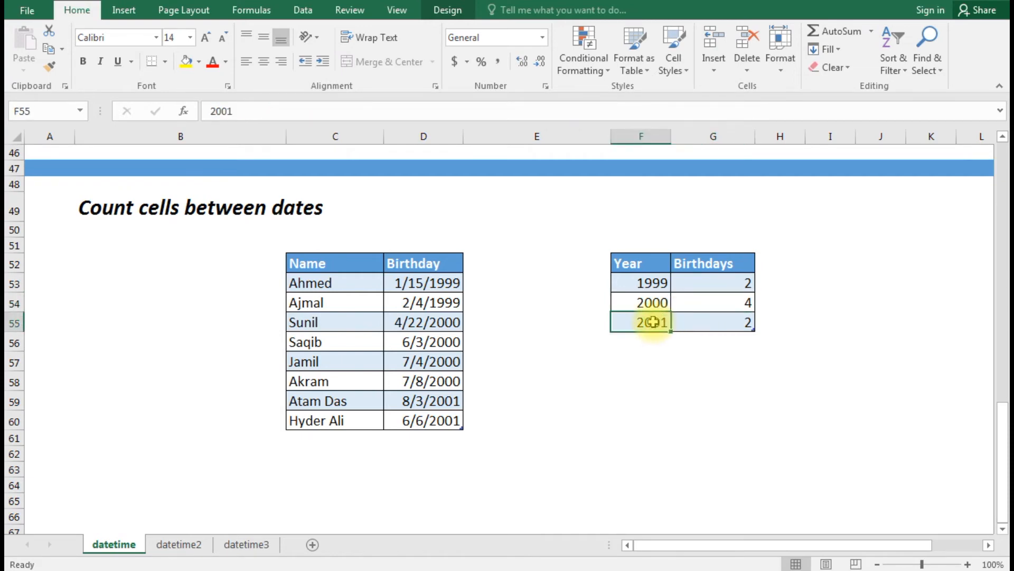
pyautogui.click(718, 319)
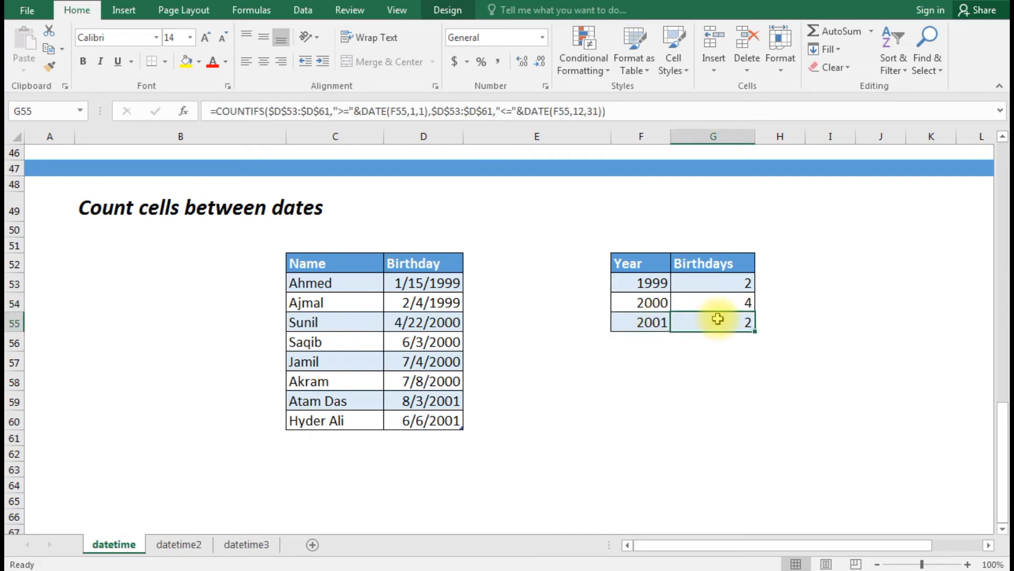
# Step: Display the formulas in the worksheet cells and widen column G until the full COUNTIFS formulas in G53:G55 fit
pyautogui.click(710, 282)
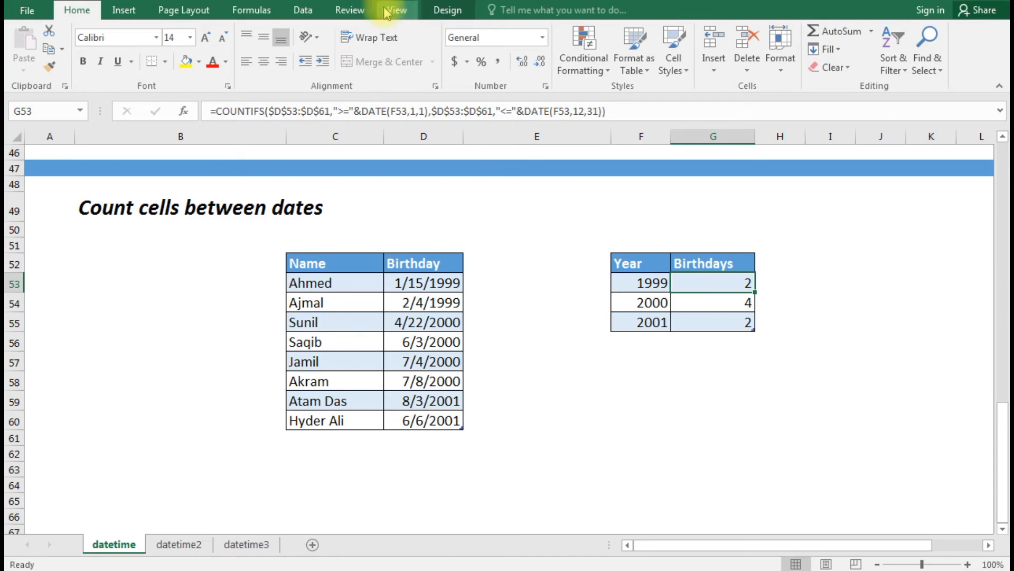
pyautogui.click(305, 12)
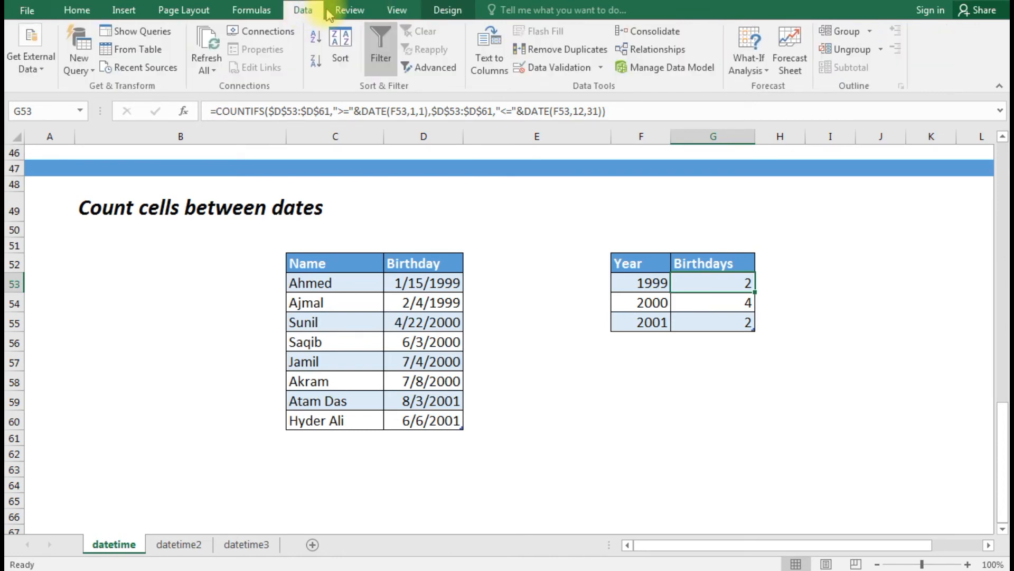
pyautogui.click(350, 11)
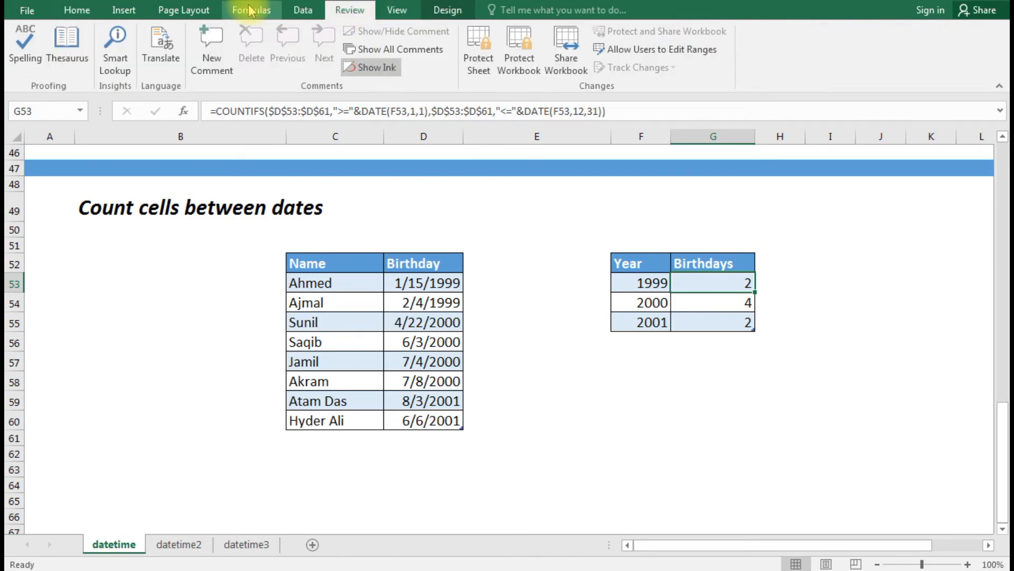
pyautogui.click(252, 9)
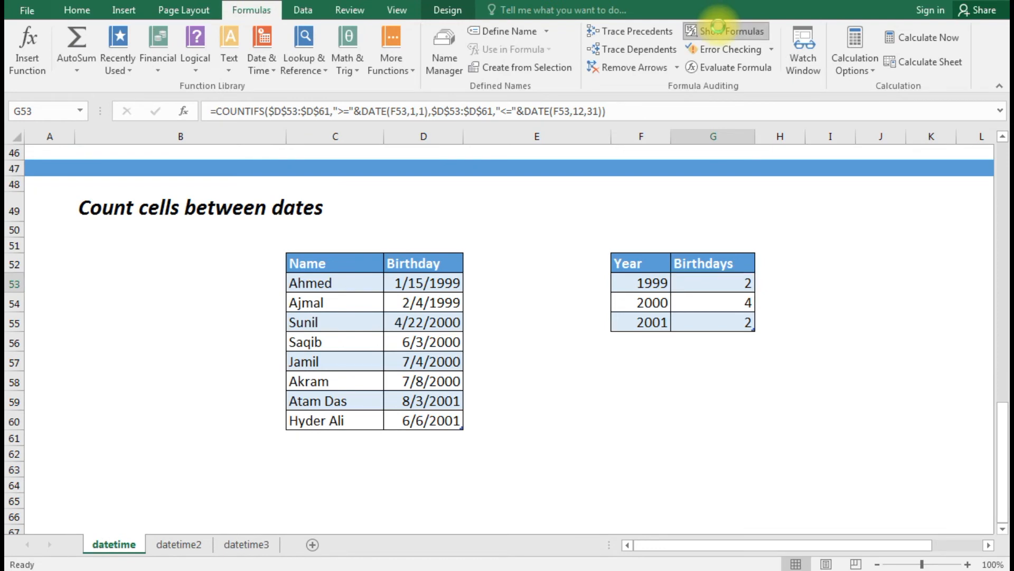
pyautogui.click(718, 27)
pyautogui.moveTo(702, 550); pyautogui.dragTo(804, 554)
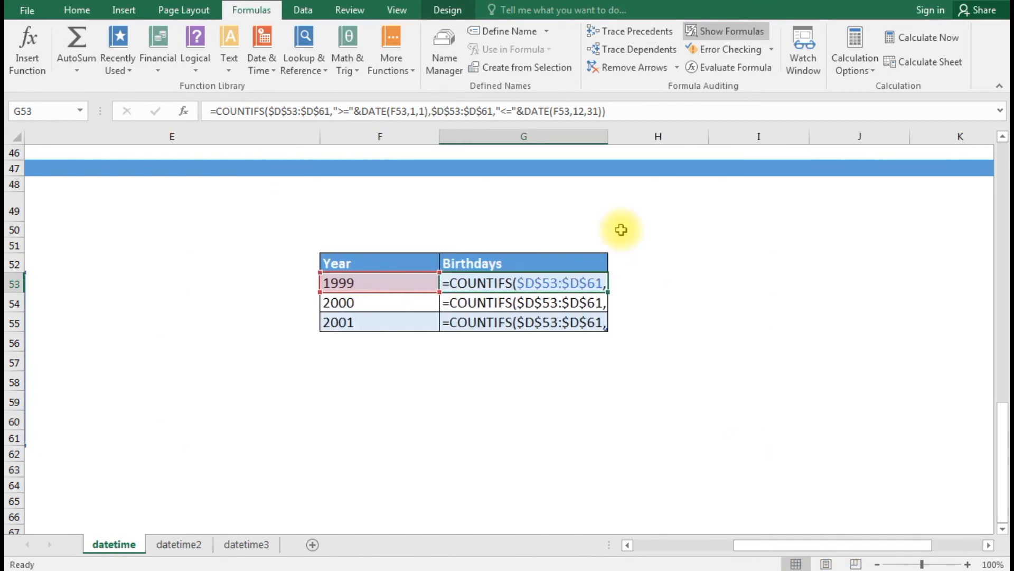
pyautogui.moveTo(609, 130); pyautogui.dragTo(993, 140)
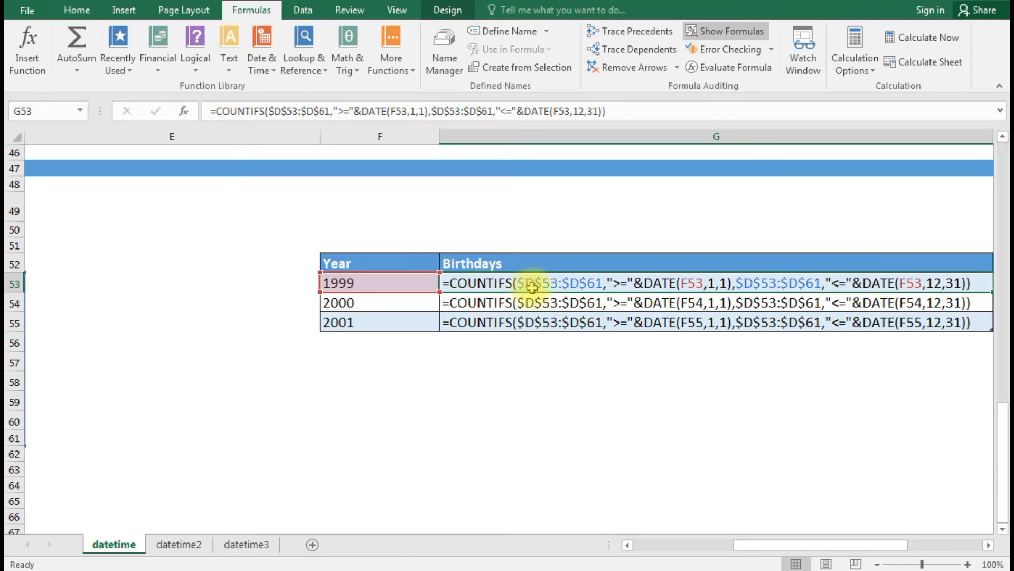
# Step: Review the COUNTIFS formulas alongside the Birthday column, and switch the cells back to showing results
pyautogui.moveTo(770, 544); pyautogui.dragTo(772, 550)
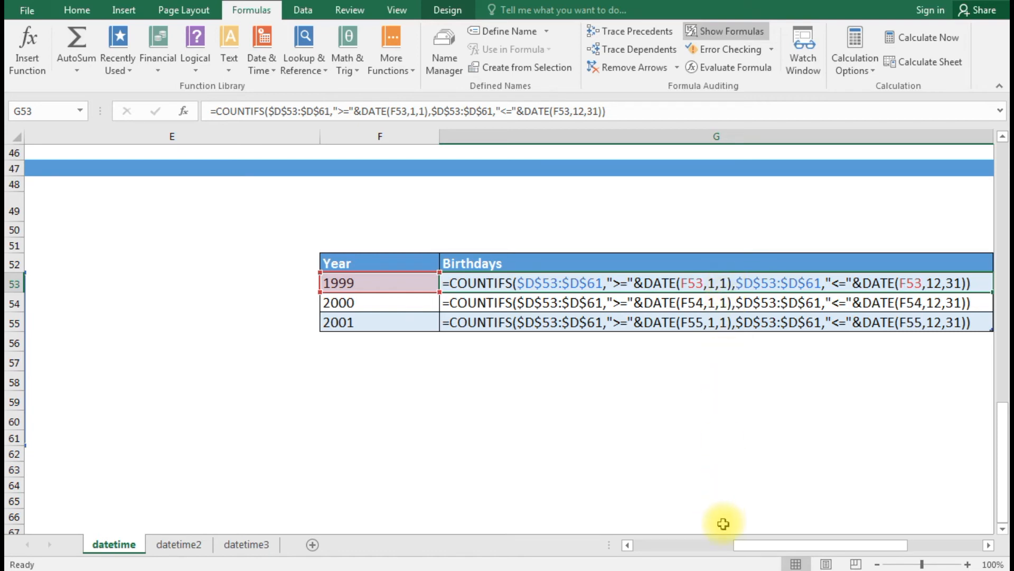
pyautogui.moveTo(747, 544); pyautogui.dragTo(784, 552)
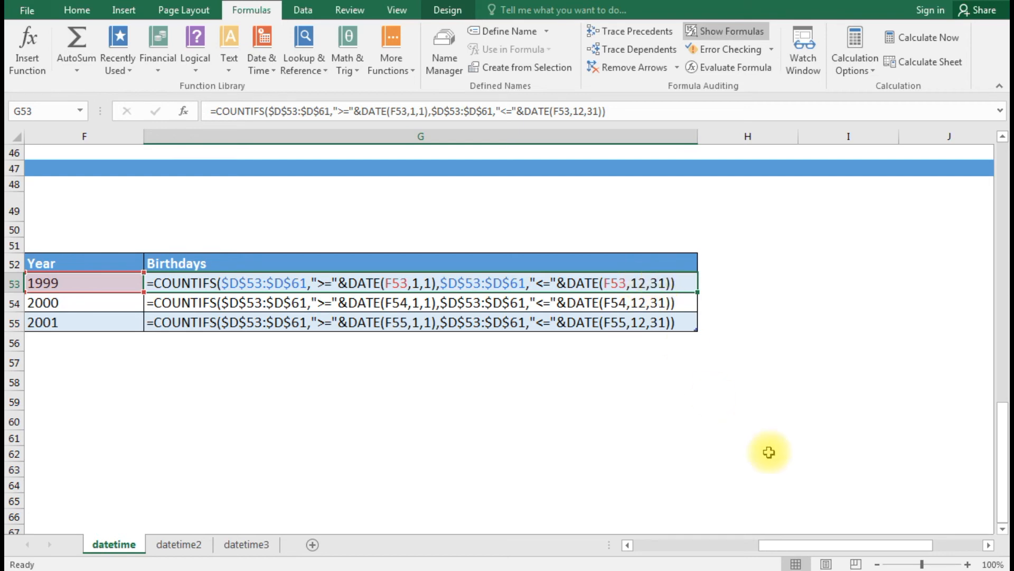
pyautogui.moveTo(776, 555); pyautogui.dragTo(725, 552)
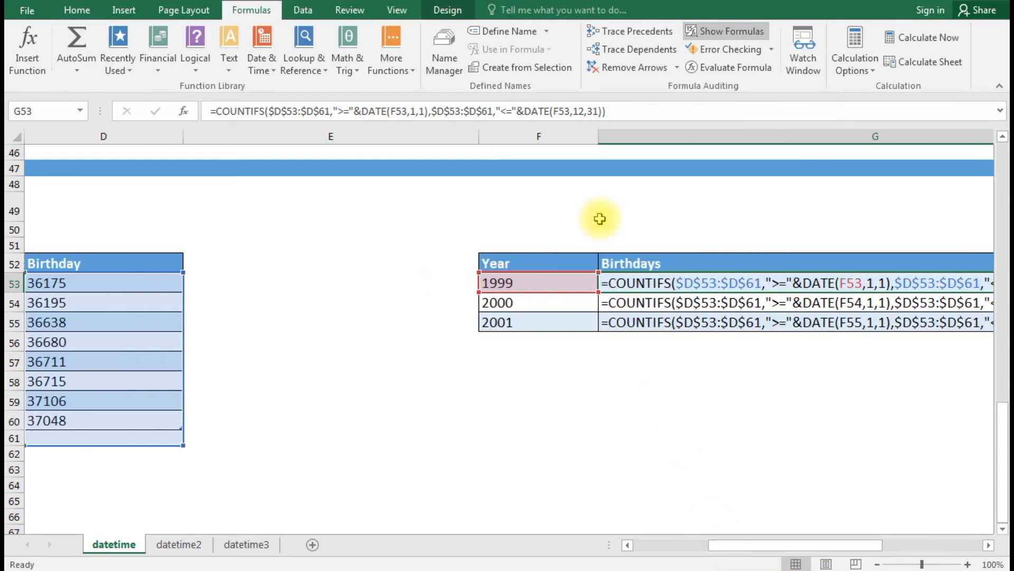
pyautogui.click(725, 35)
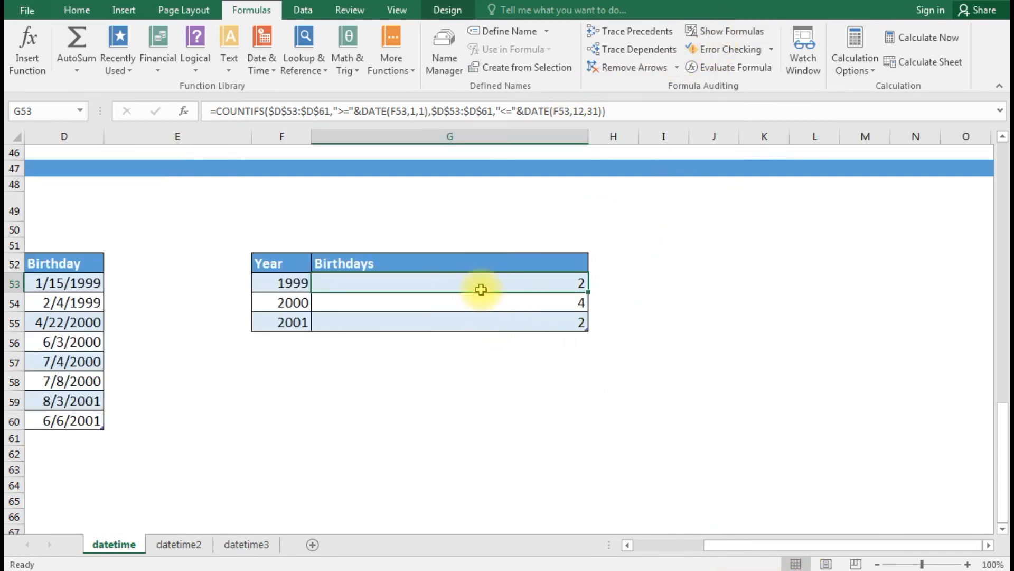
# Step: Start a new COUNTIFS formula in G53 with the Birthday column, Table6[Birthday], as the first criteria range
pyautogui.write('=')
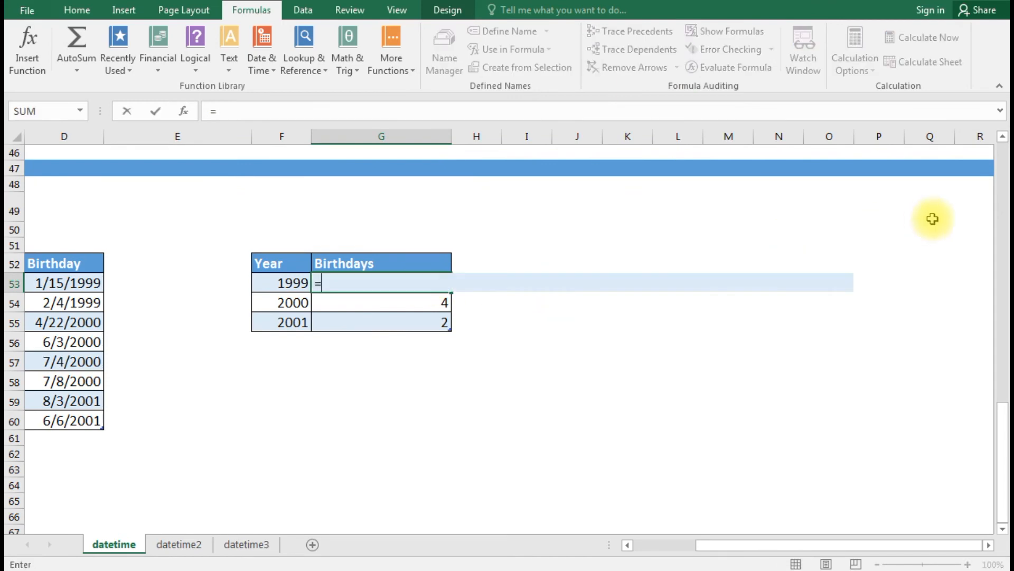
pyautogui.write('cou')
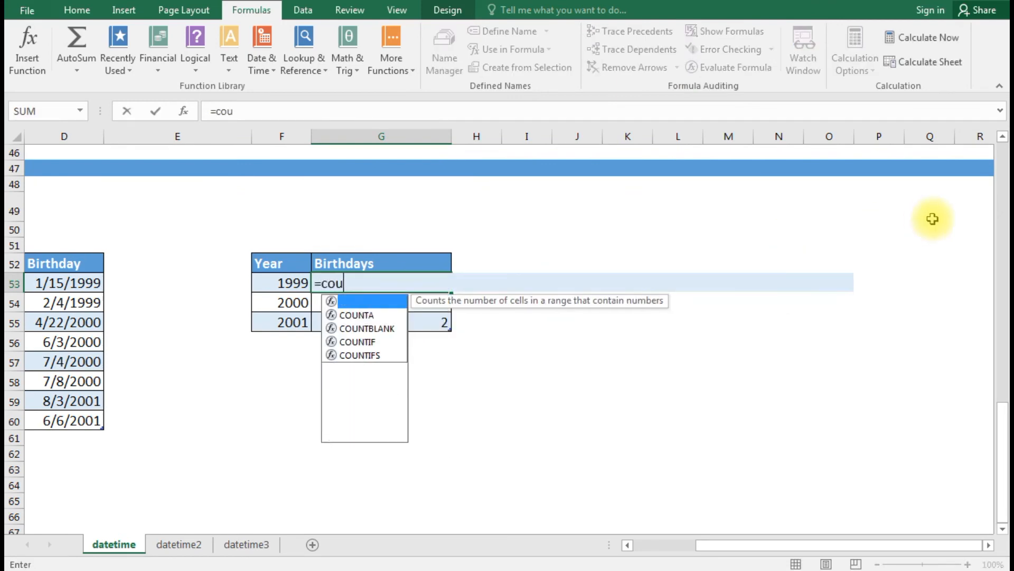
pyautogui.write('ntif')
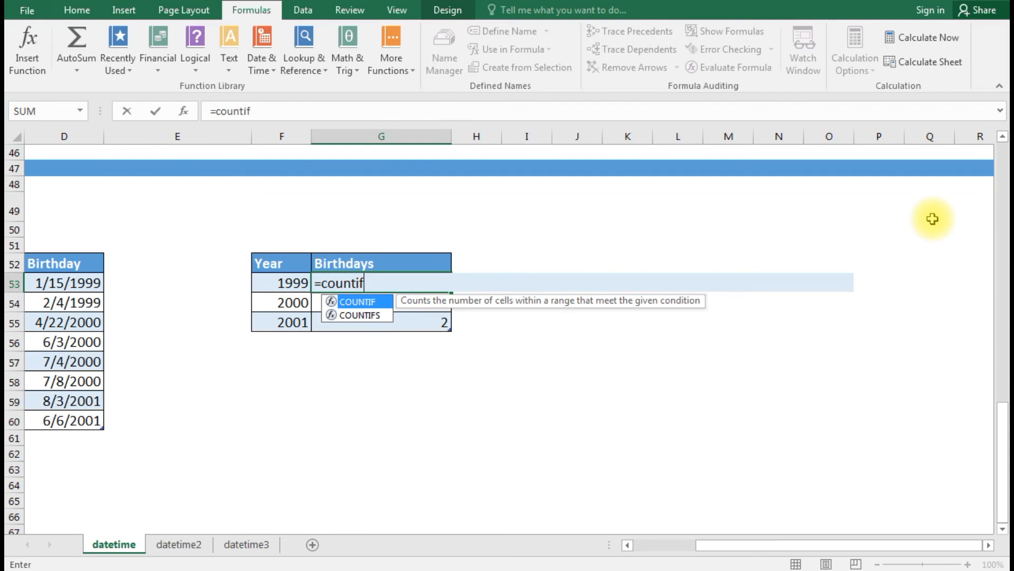
pyautogui.write('s(')
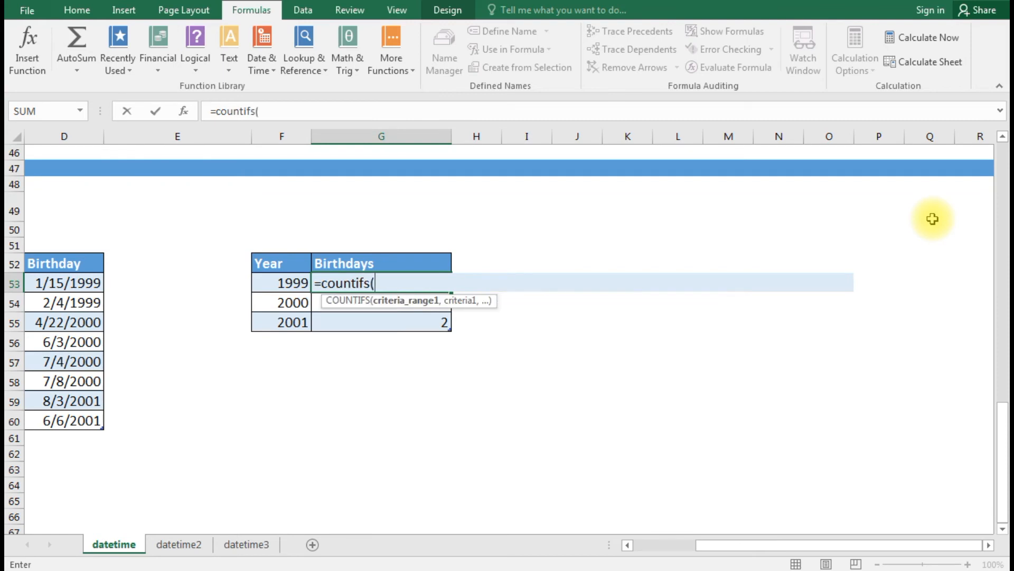
pyautogui.click(59, 283)
pyautogui.hotkey('shift', 'Down')
pyautogui.hotkey('shift', 'Down')
pyautogui.hotkey('shift', 'Down')
pyautogui.hotkey('shift', 'Down')
pyautogui.hotkey('shift', 'Down')
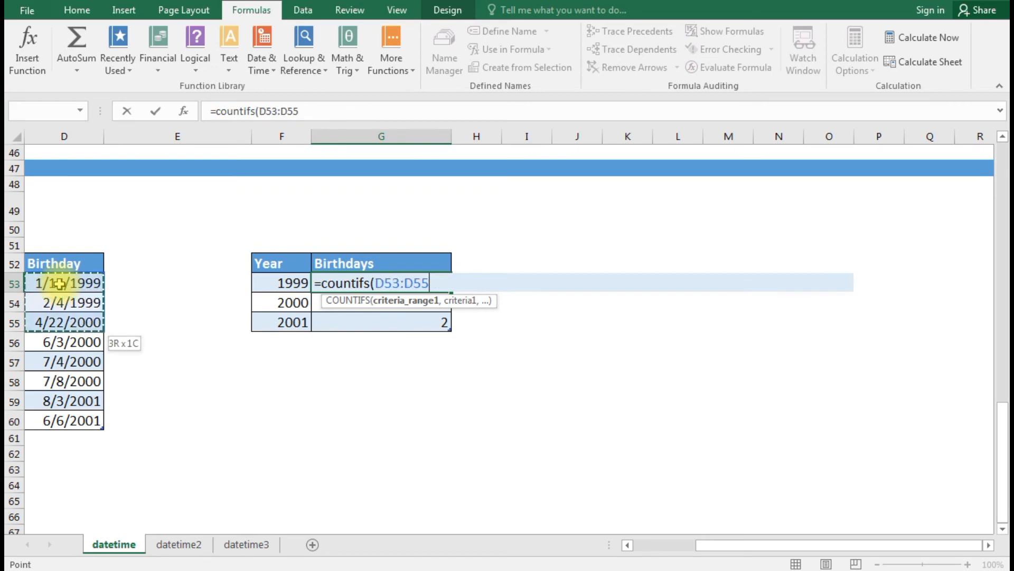
pyautogui.hotkey('shift', 'Down')
pyautogui.hotkey('shift', 'Down')
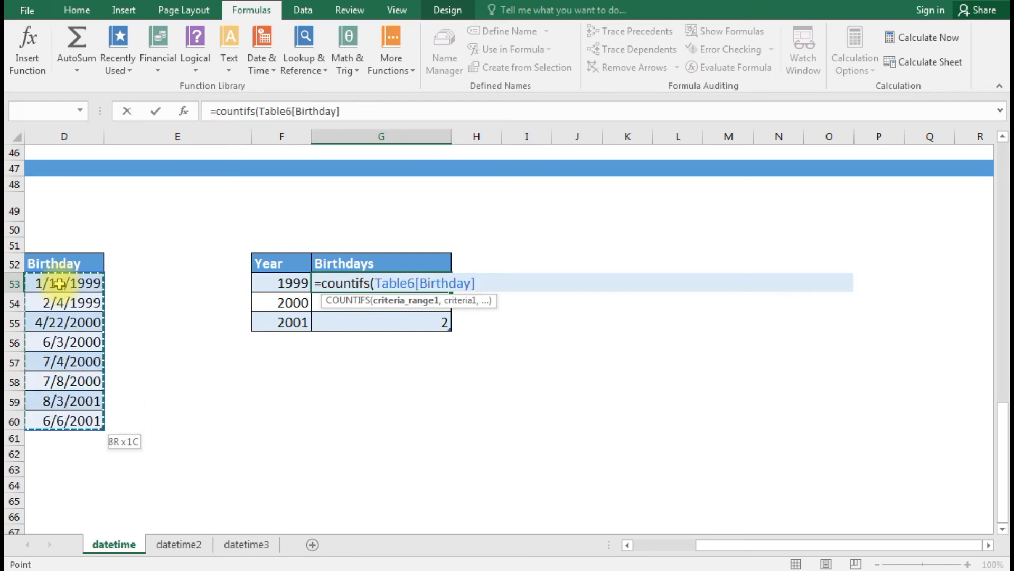
pyautogui.write(',')
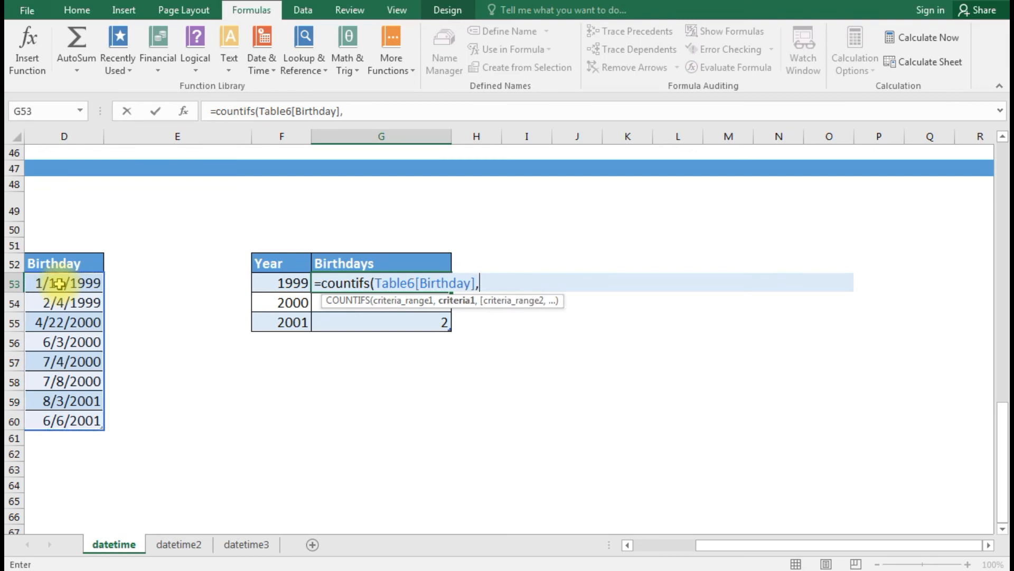
pyautogui.write('">')
pyautogui.write('="&date')
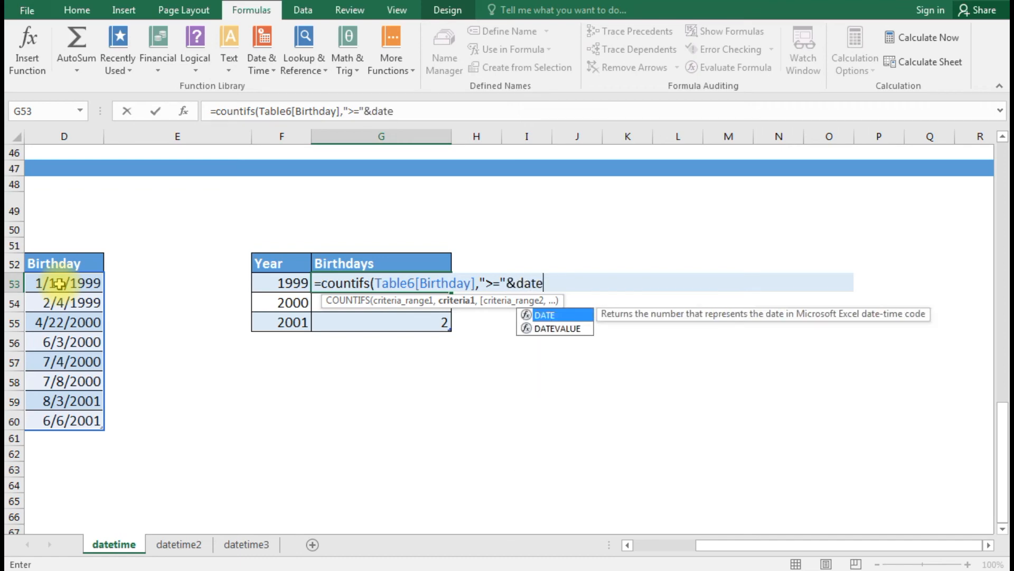
pyautogui.write('(')
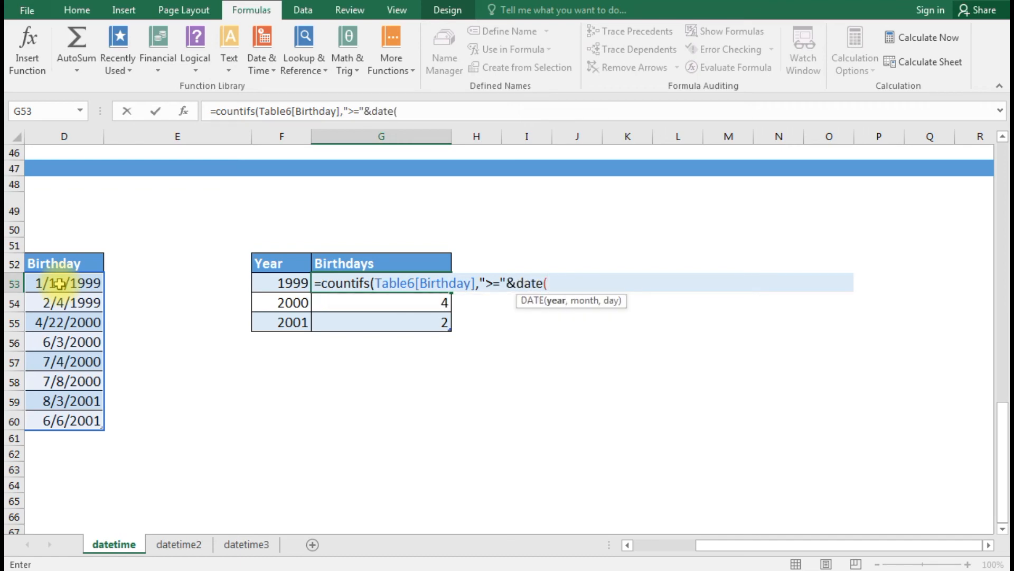
pyautogui.click(279, 283)
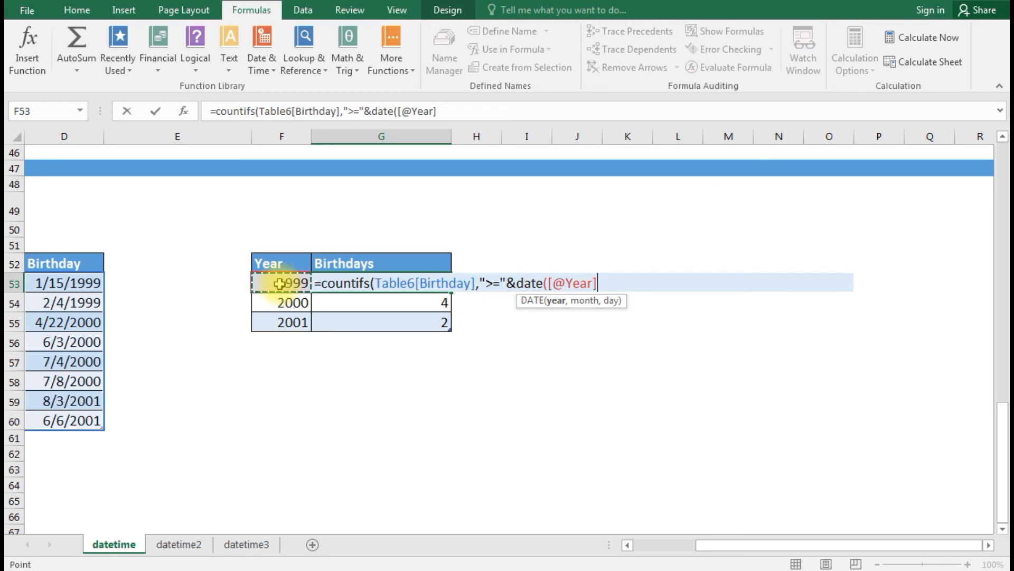
pyautogui.write(',')
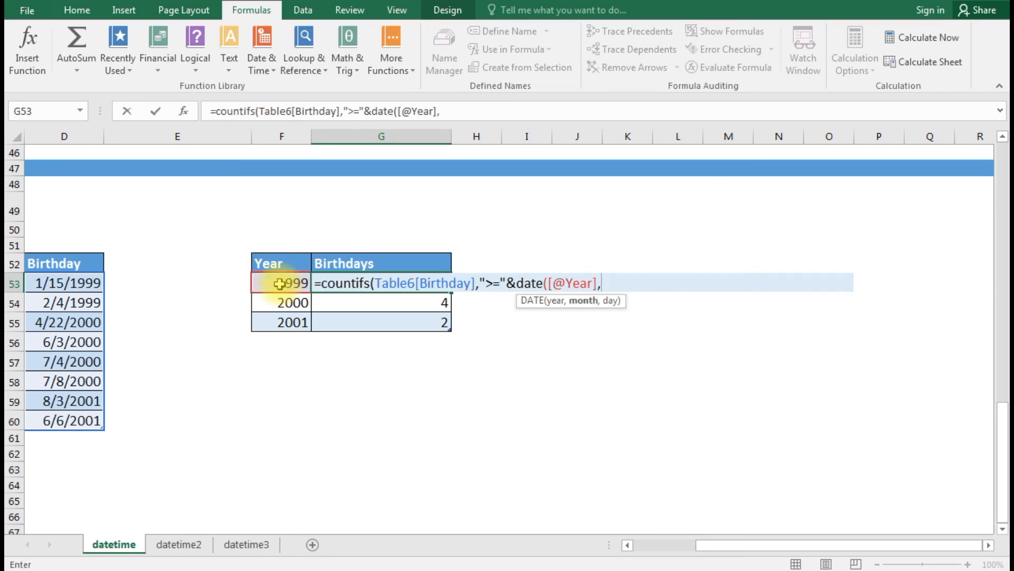
pyautogui.write('1,1)')
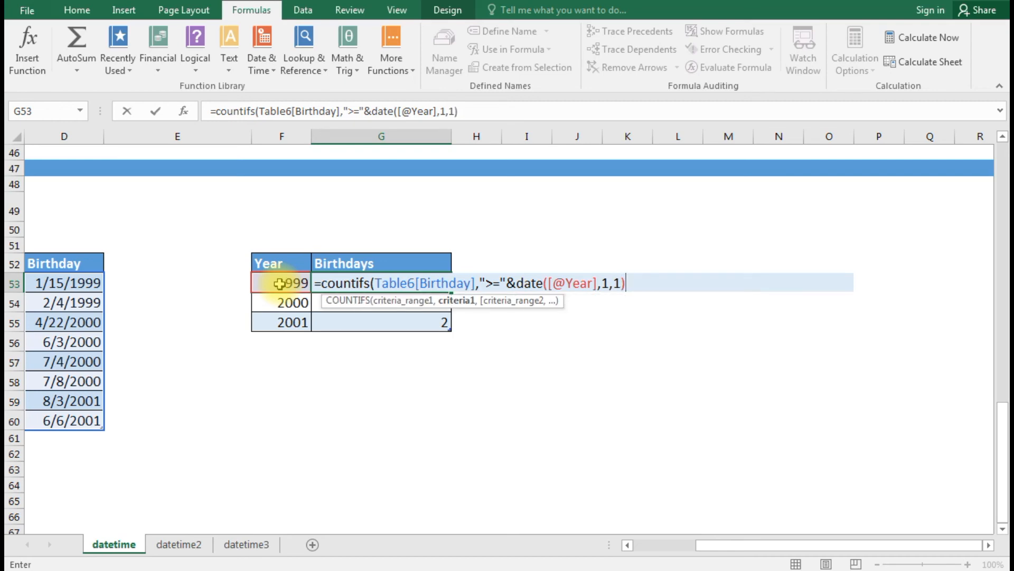
# Step: Add the Birthday column, Table6[Birthday], as the second criteria range of the COUNTIFS formula
pyautogui.write(',')
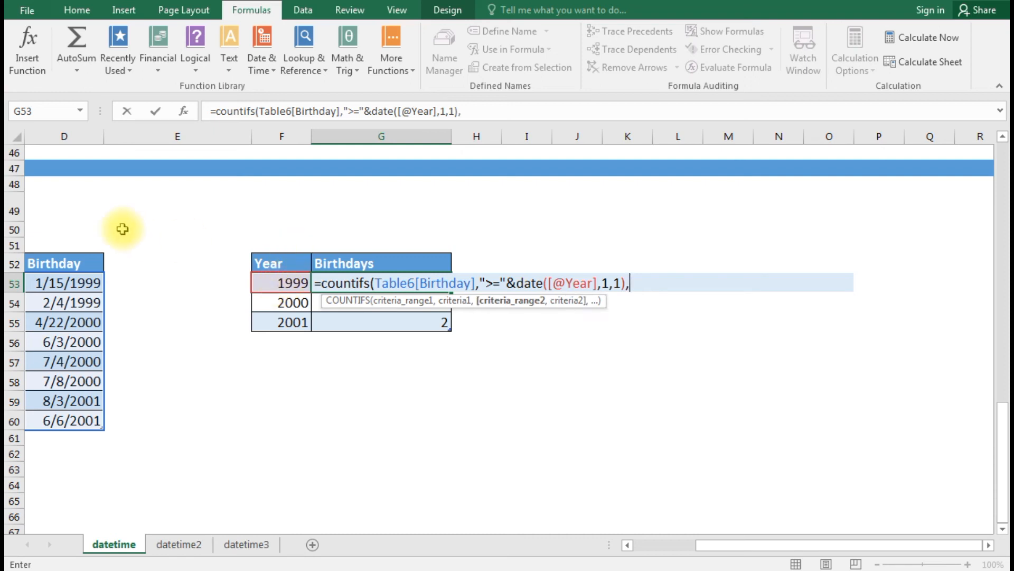
pyautogui.click(77, 281)
pyautogui.moveTo(78, 355); pyautogui.dragTo(82, 394)
pyautogui.click(82, 394)
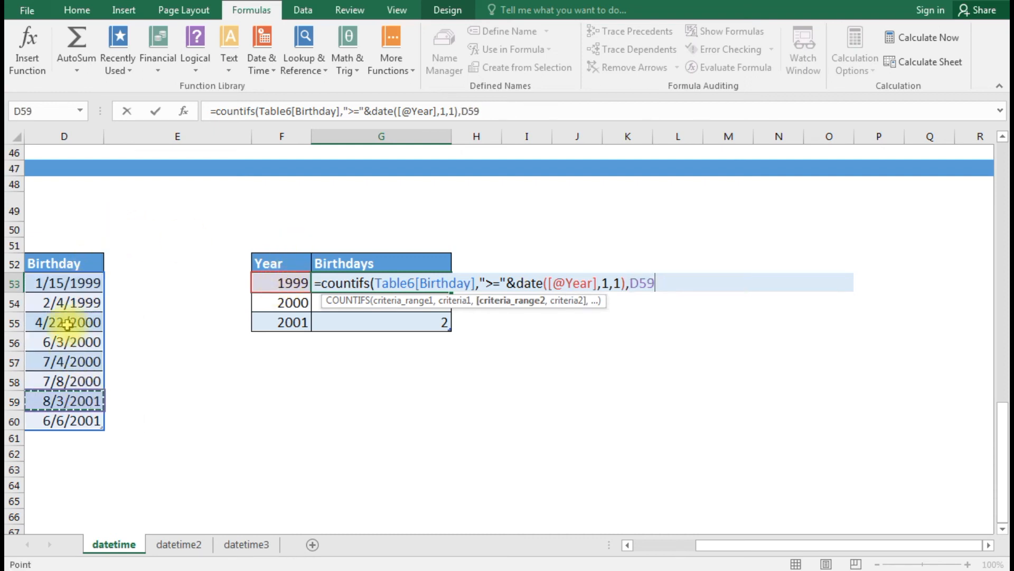
pyautogui.click(74, 277)
pyautogui.moveTo(77, 278); pyautogui.dragTo(74, 423)
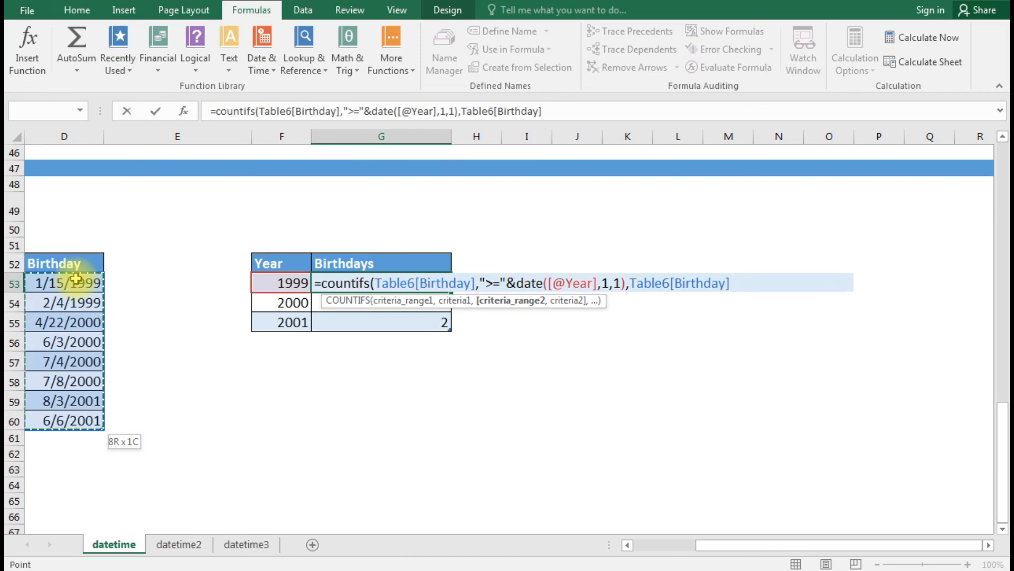
pyautogui.write(',')
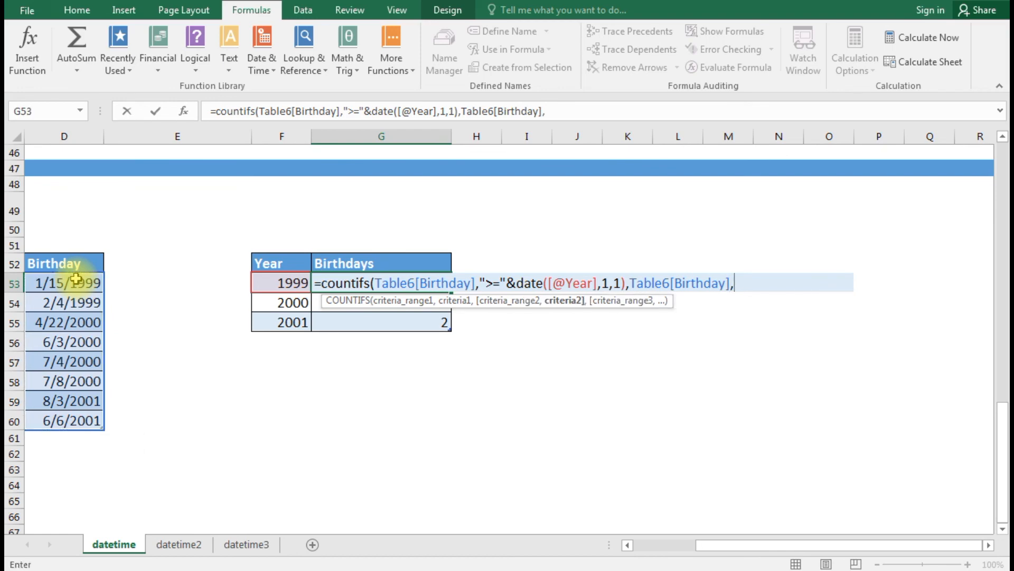
pyautogui.write('"<=')
pyautogui.write('"&date')
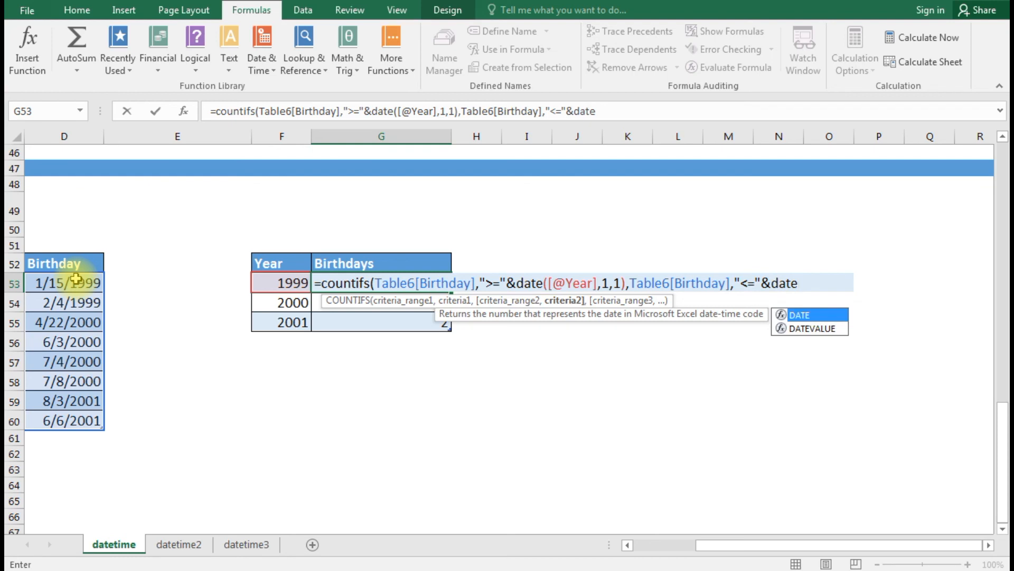
pyautogui.write('(')
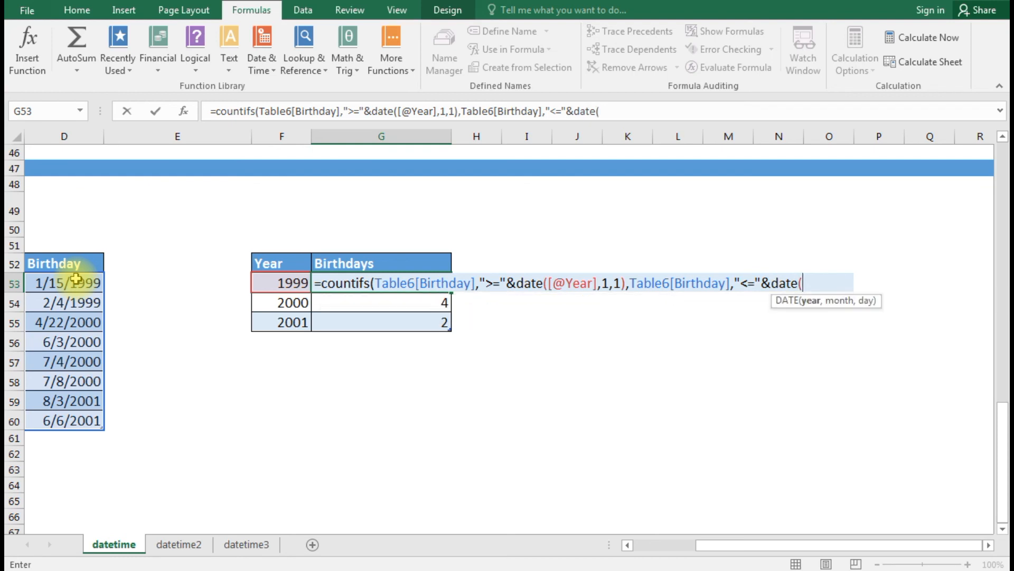
pyautogui.click(276, 283)
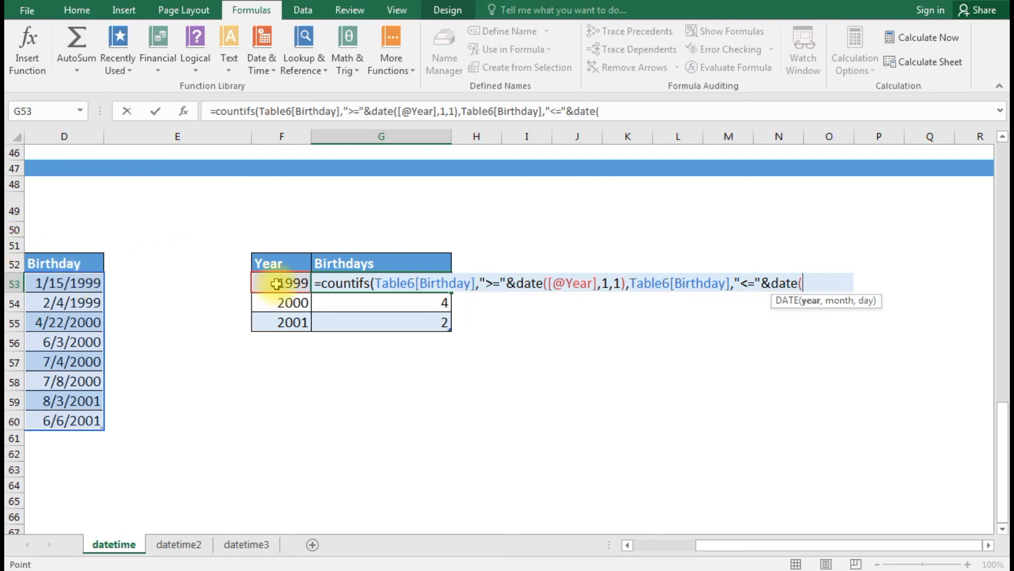
pyautogui.write(',')
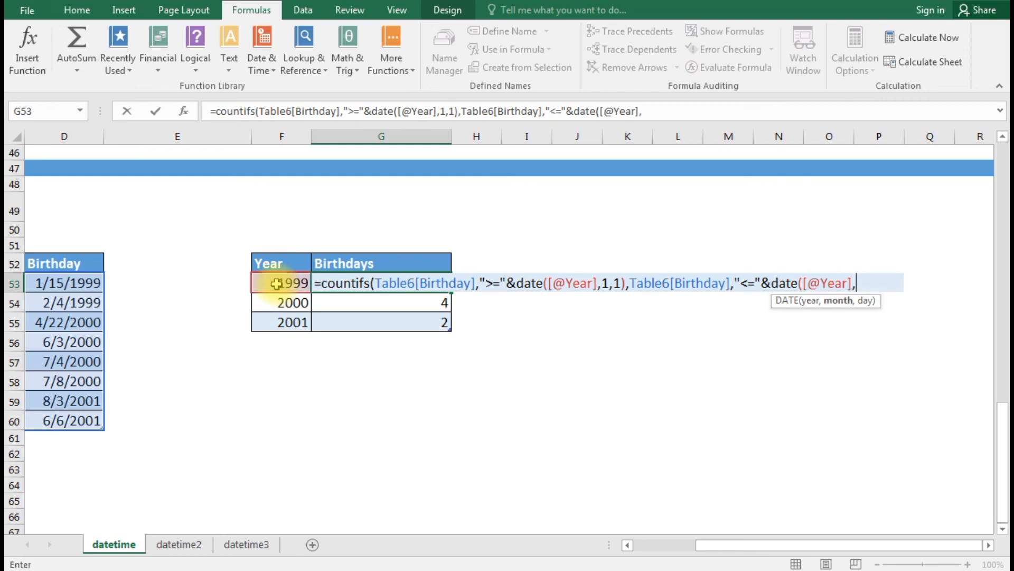
pyautogui.write('12,')
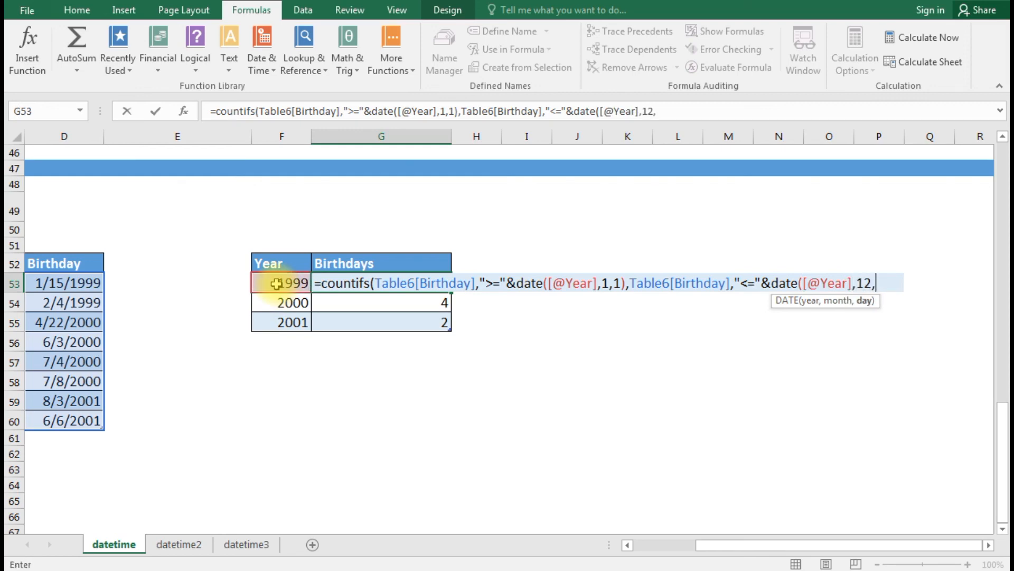
pyautogui.write('31')
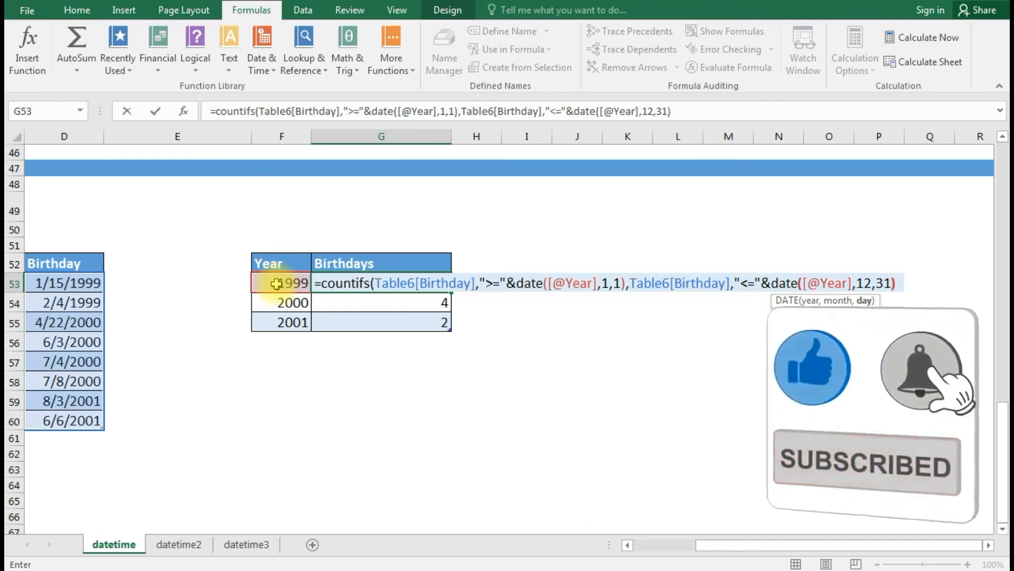
pyautogui.write('))')
pyautogui.press('Return')
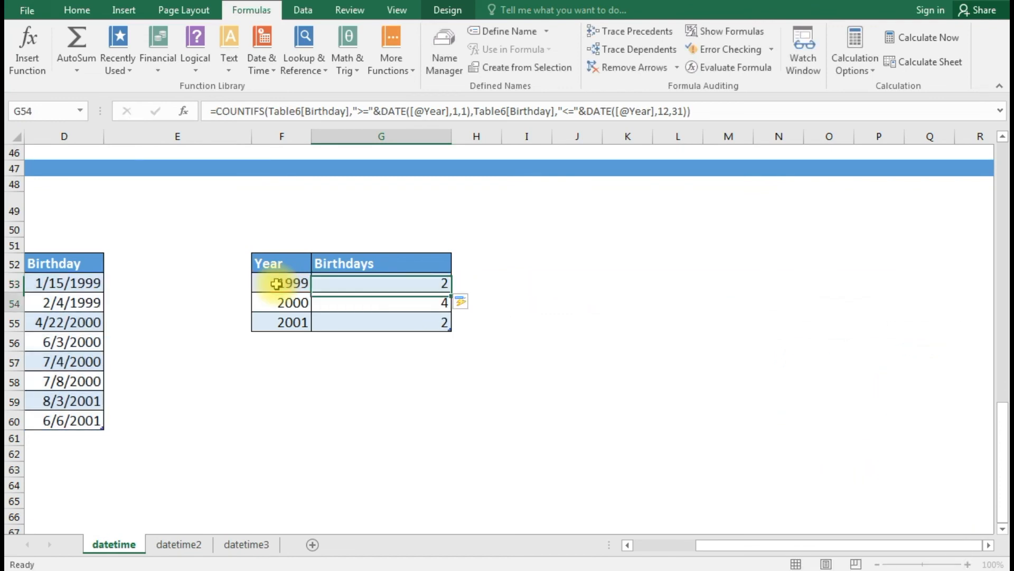
# Step: Check the yearly birthday counts in G53 and G54 against the dates in D53:D60
pyautogui.click(440, 282)
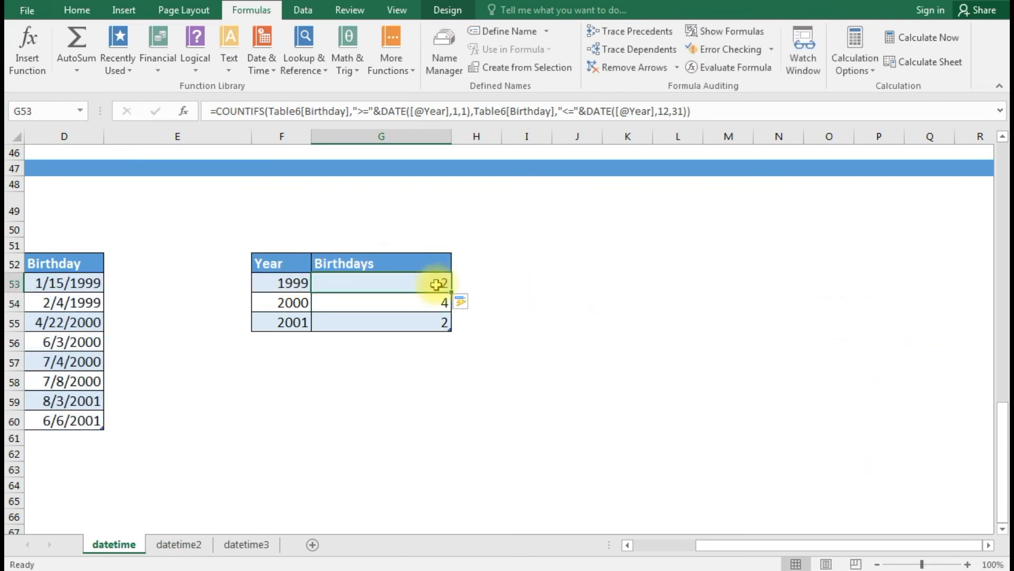
pyautogui.moveTo(752, 545); pyautogui.dragTo(714, 548)
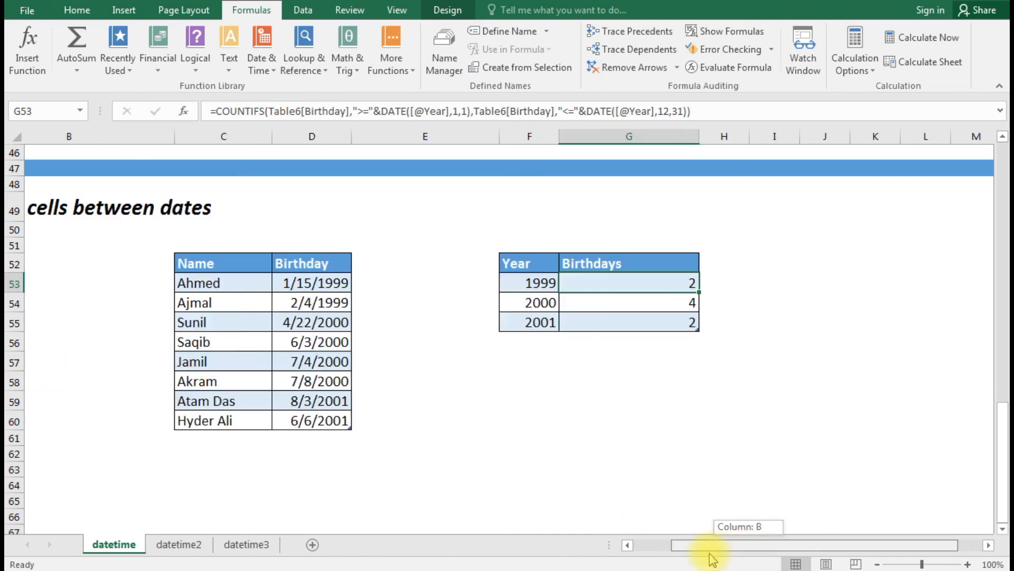
pyautogui.click(687, 305)
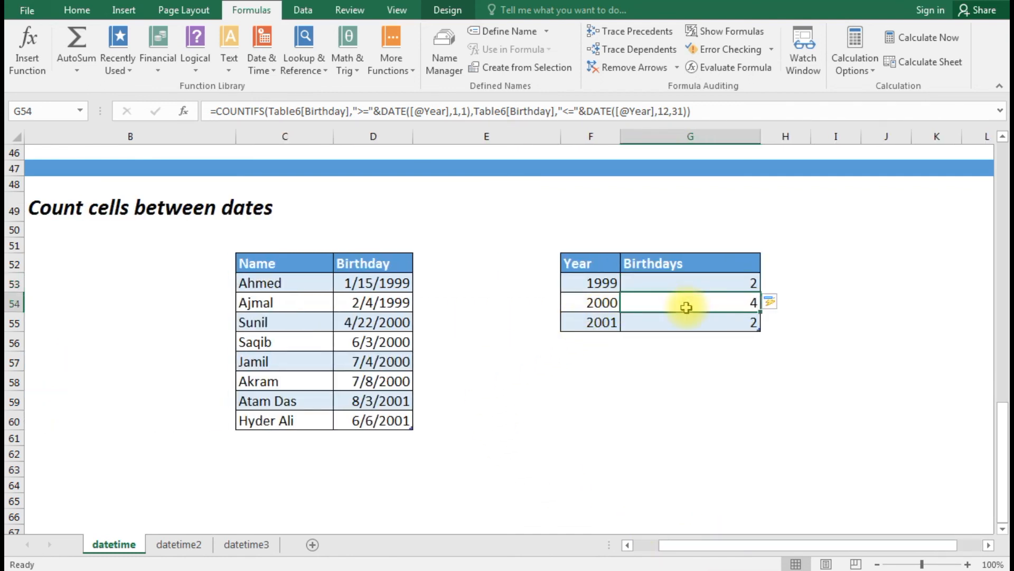
pyautogui.click(341, 283)
pyautogui.press('Down')
pyautogui.press('Down')
pyautogui.press('Down')
pyautogui.press('Down')
pyautogui.press('Down')
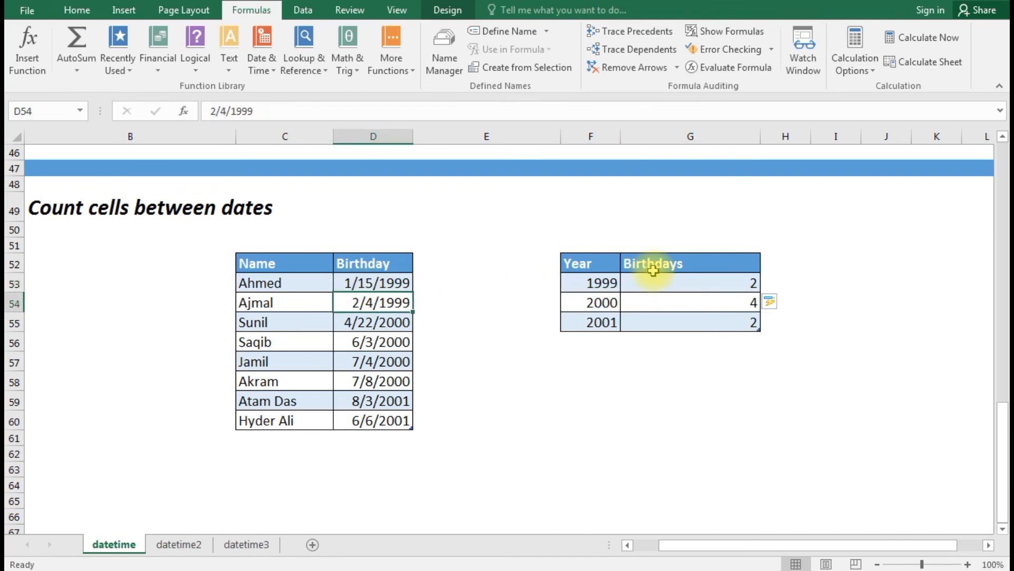
pyautogui.press('Down')
pyautogui.press('Down')
pyautogui.moveTo(715, 546); pyautogui.dragTo(680, 555)
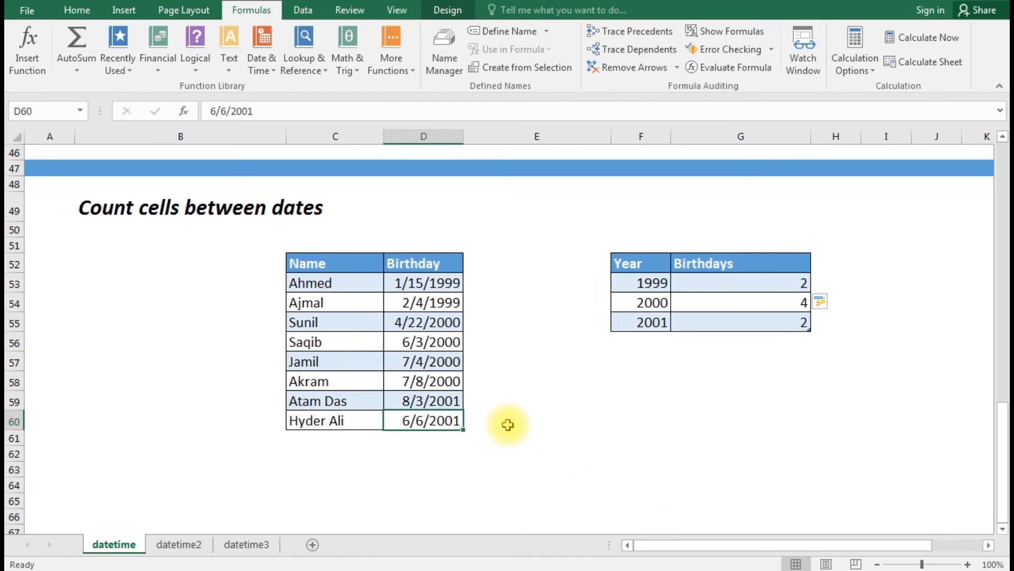